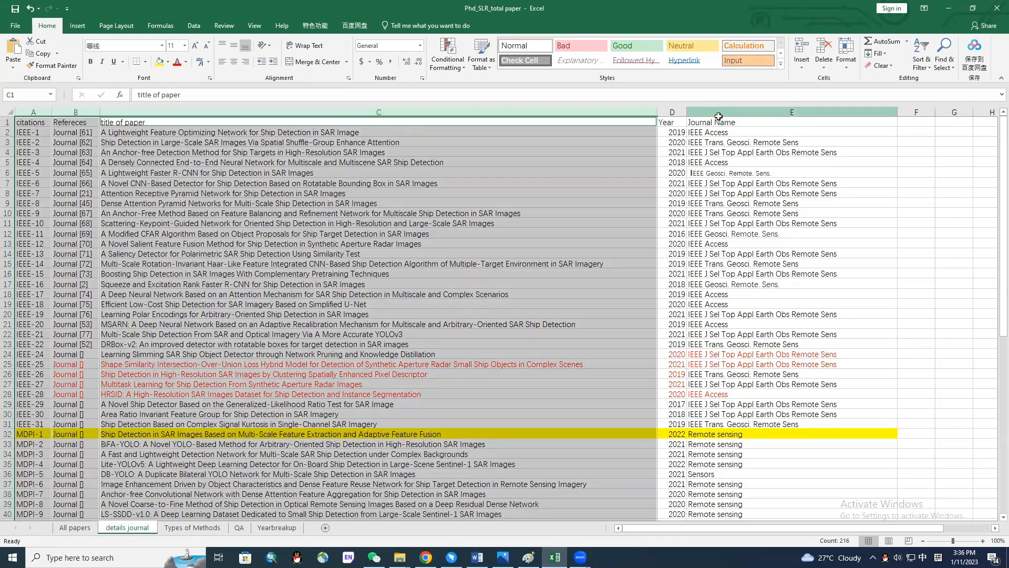
Add the Year and Journal Name columns to the selected sheet columns, copy them, and paste the data into RAWGraphs in the browser
ctrl+click(718, 116)
ctrl+click(745, 110)
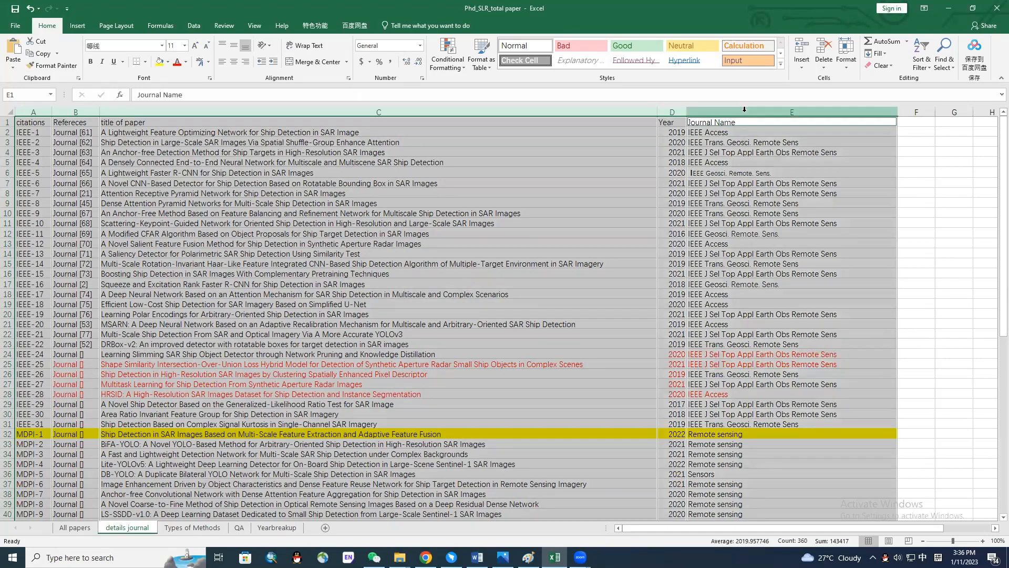
key(ctrl+c)
key(alt+Tab)
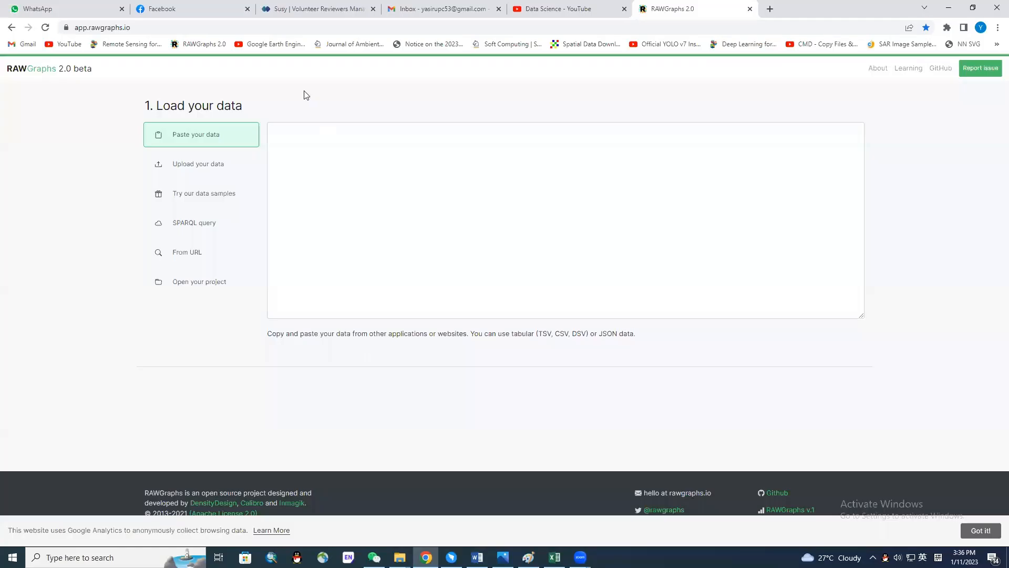
click(300, 145)
key(ctrl+v)
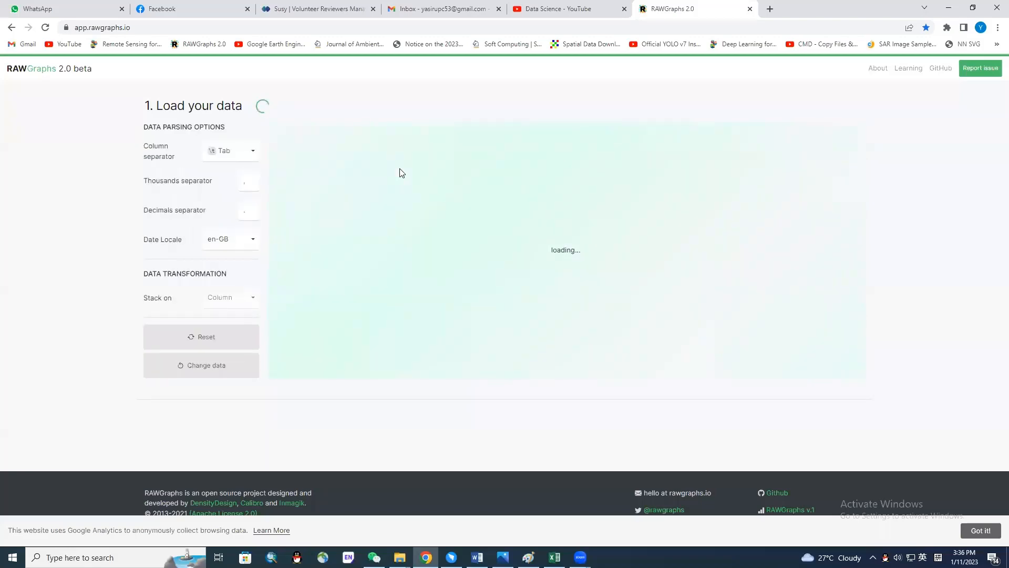
click(374, 557)
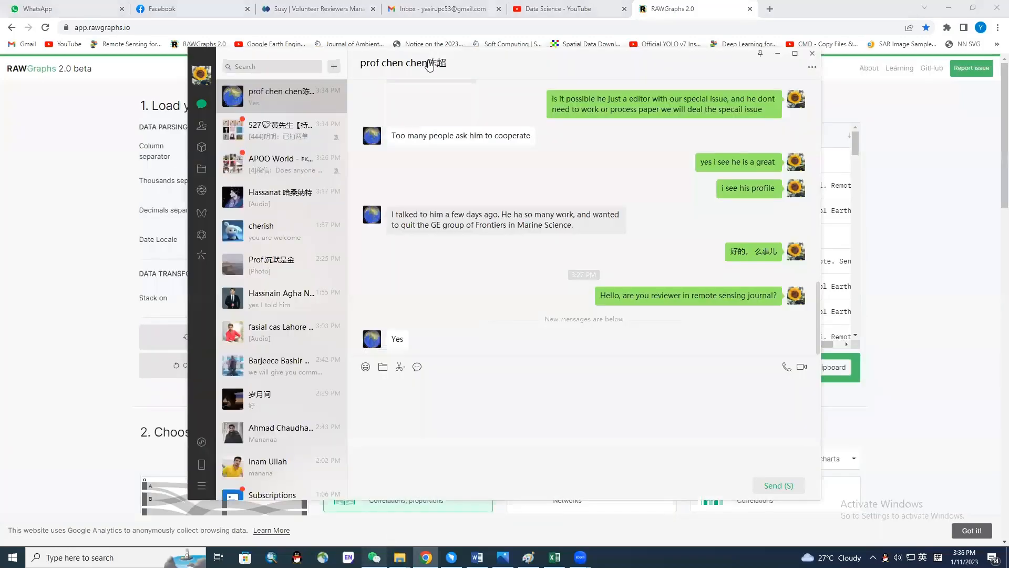
click(777, 53)
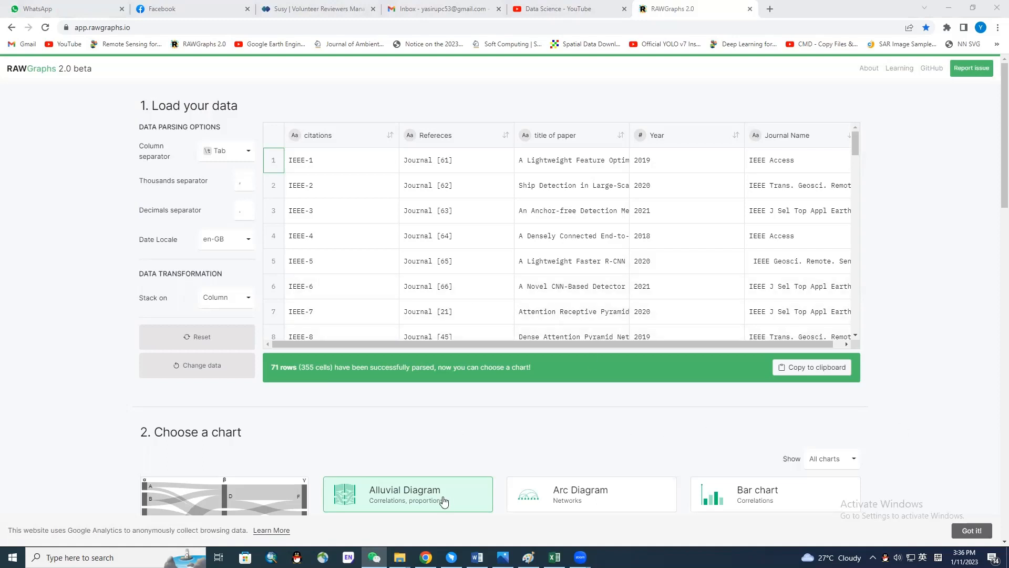
scroll(458, 410, down, 7)
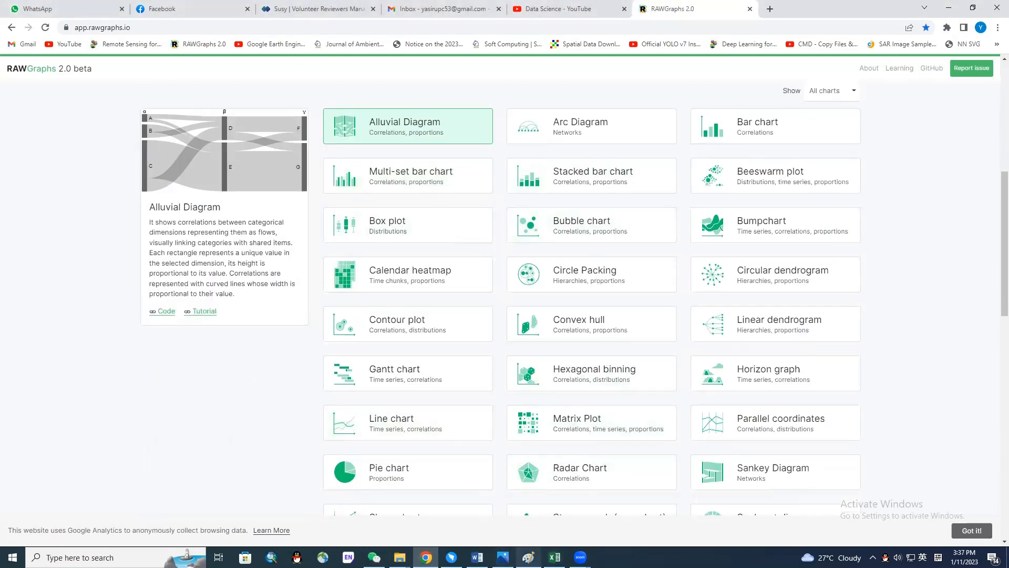
click(553, 557)
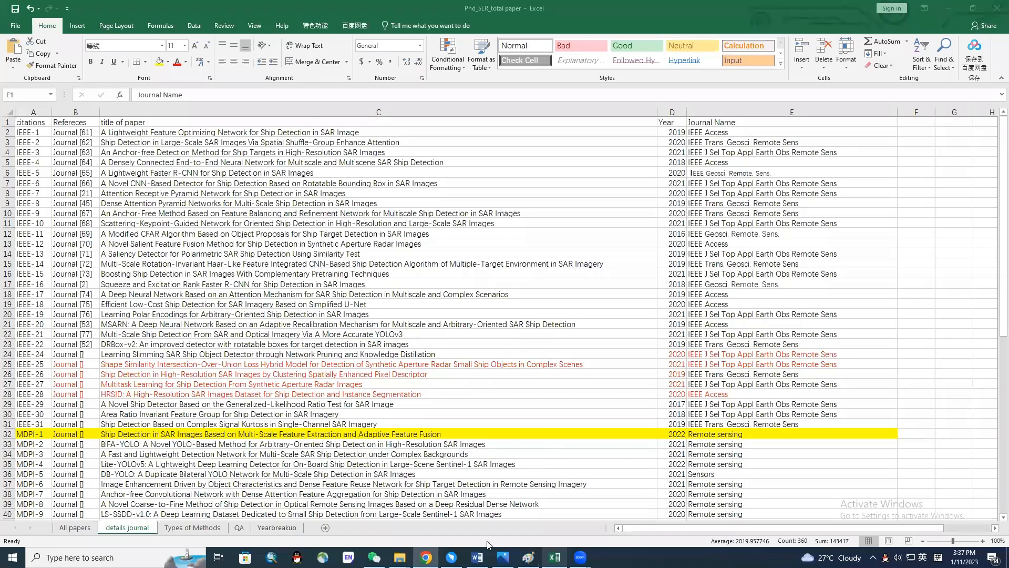
Switch to the Word notes document and write "All these are the different style figure which" on the last line
key(alt+Tab)
text(All th)
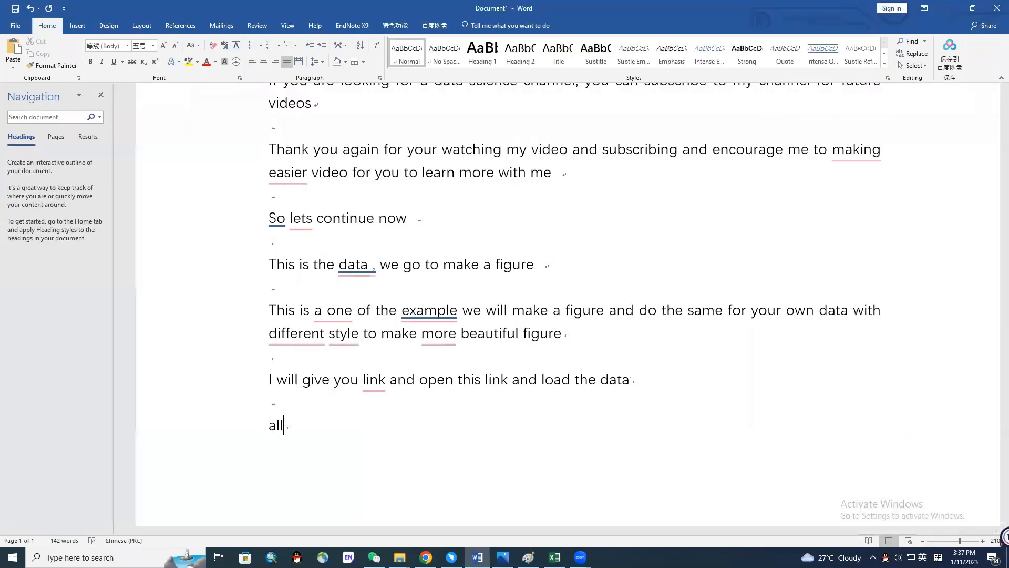
text(ese are th)
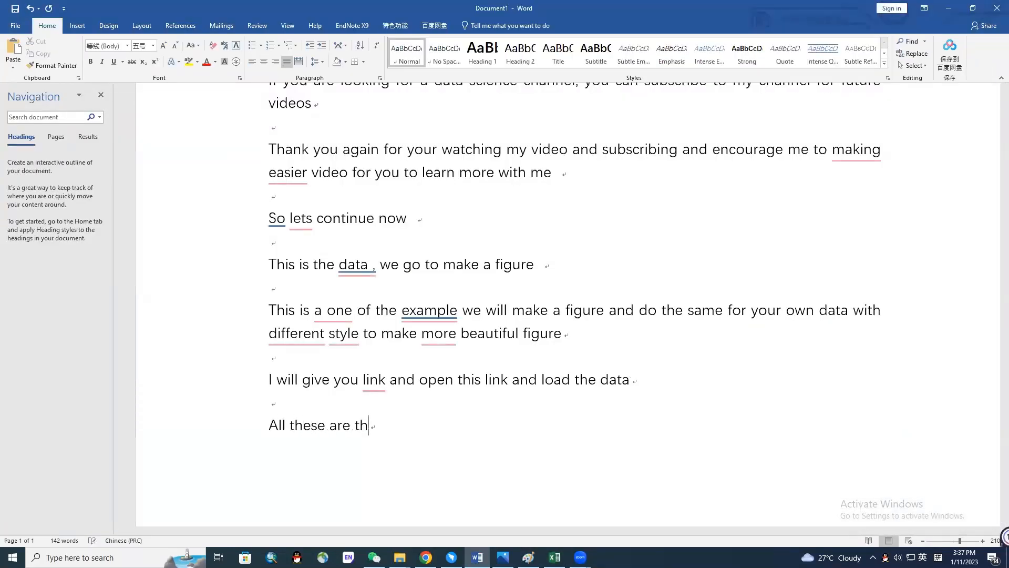
text(e differt)
key(BackSpace)
key(BackSpace)
text(r)
key(BackSpace)
text(ent sty)
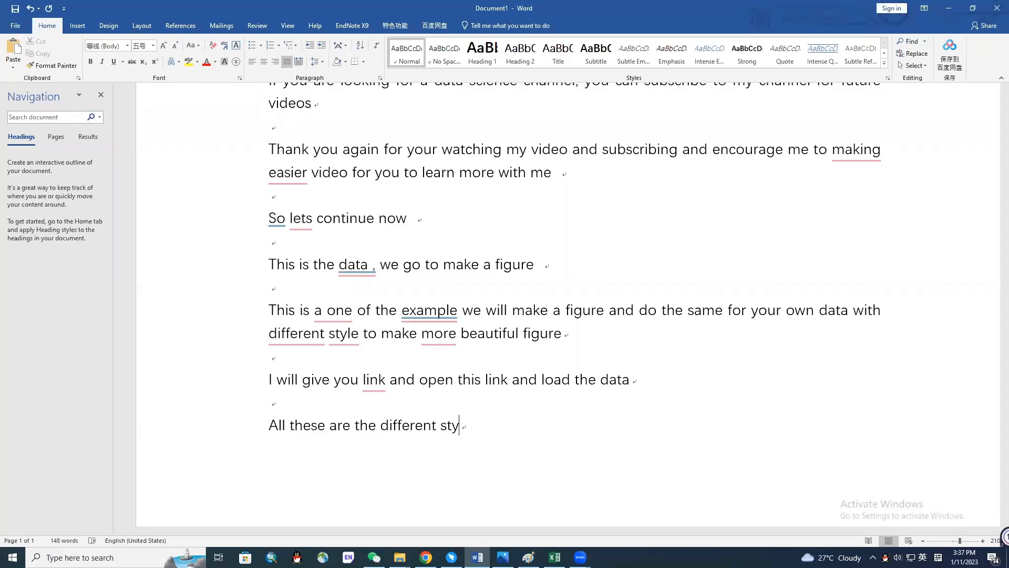
text(le )
text(figure which  )
text(o)
key(BackSpace)
key(BackSpace)
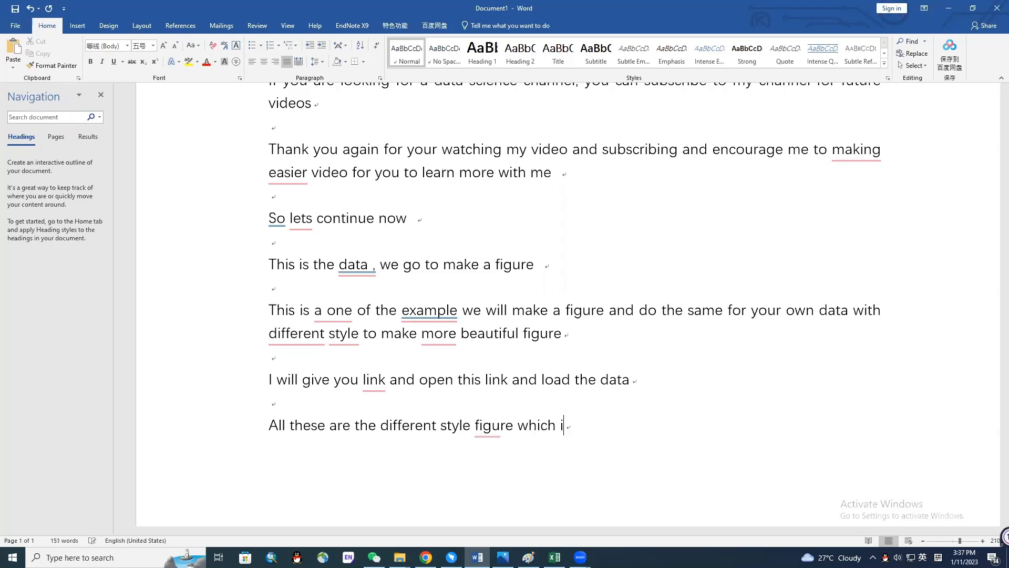
Continue the sentence with "one suit for you and for your data you can try to make"
text(one suit for you )
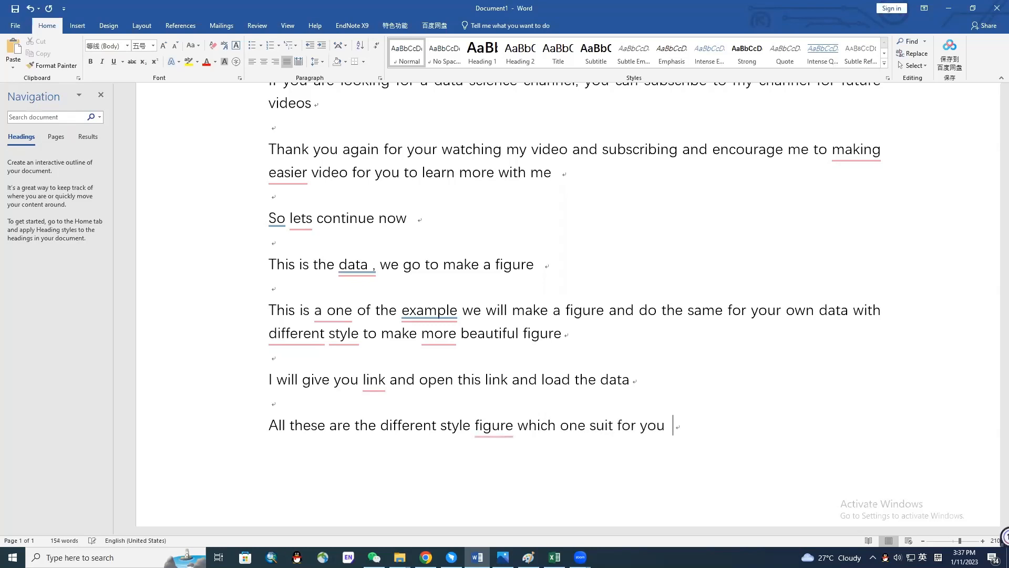
text(am)
key(BackSpace)
text(n)
key(BackSpace)
text(nd for your data you can)
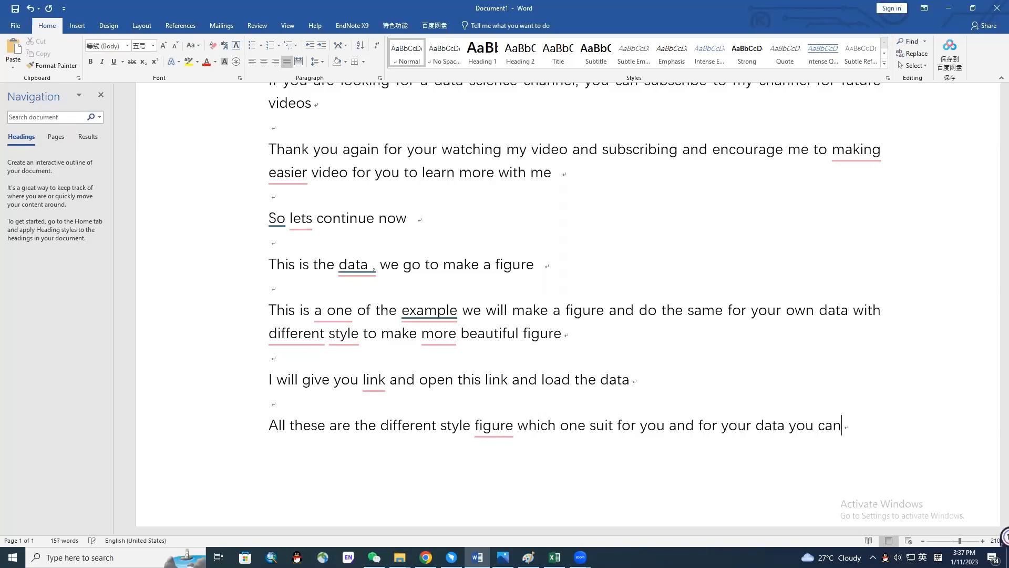
text( try to make)
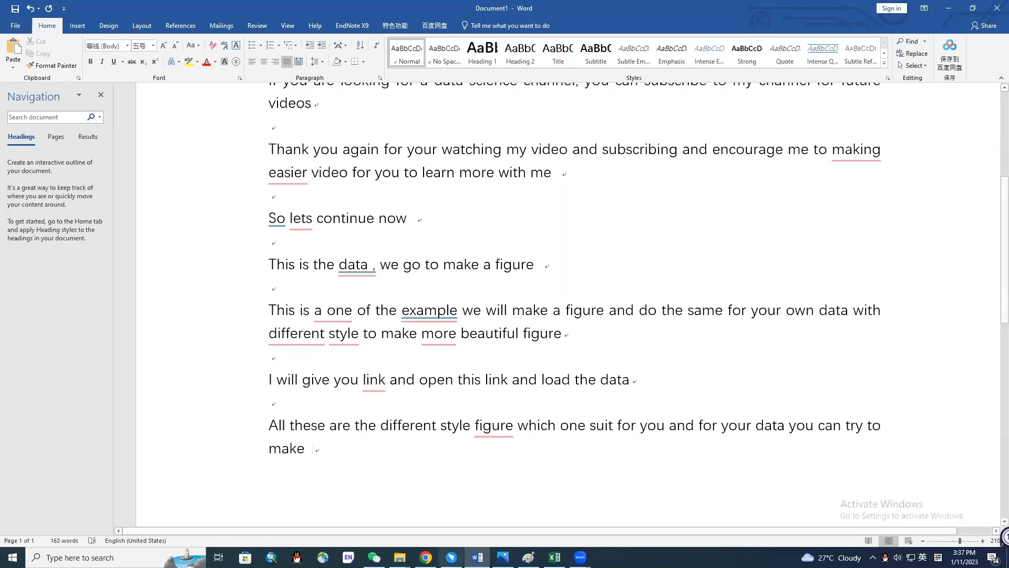
Return to RAWGraphs and map citations, Refereces, title of paper, Year and Journal Name to the Alluvial Diagram's Steps variable
click(425, 557)
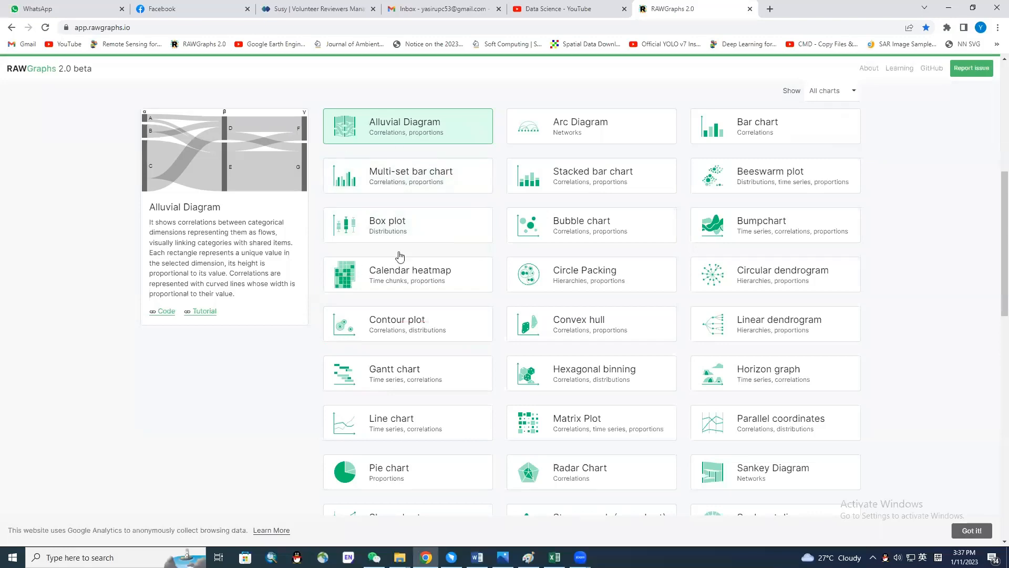
scroll(464, 279, down, 10)
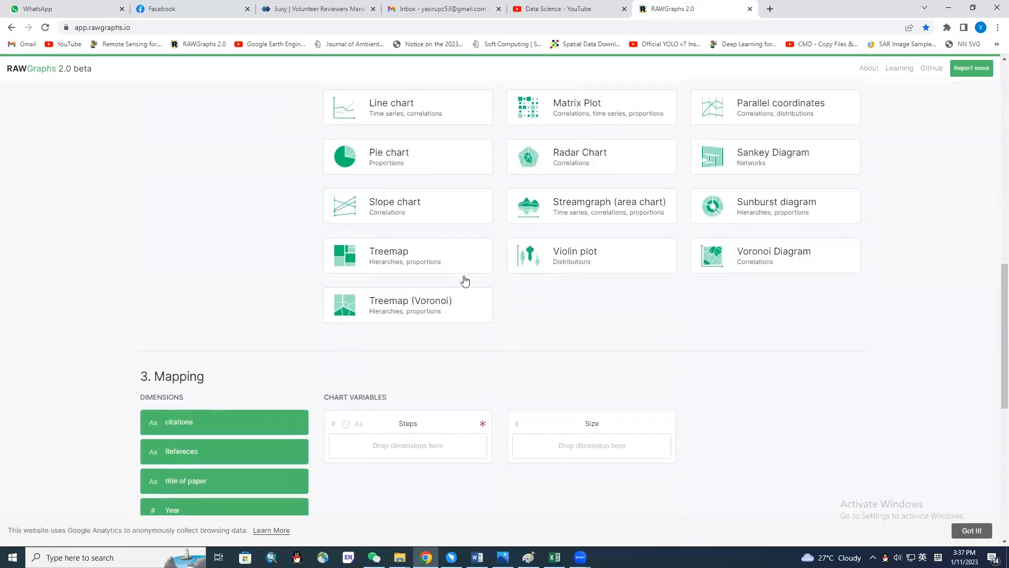
drag(226, 159, 413, 189)
drag(255, 193, 413, 211)
drag(210, 218, 399, 239)
drag(403, 279, 416, 266)
drag(275, 277, 420, 299)
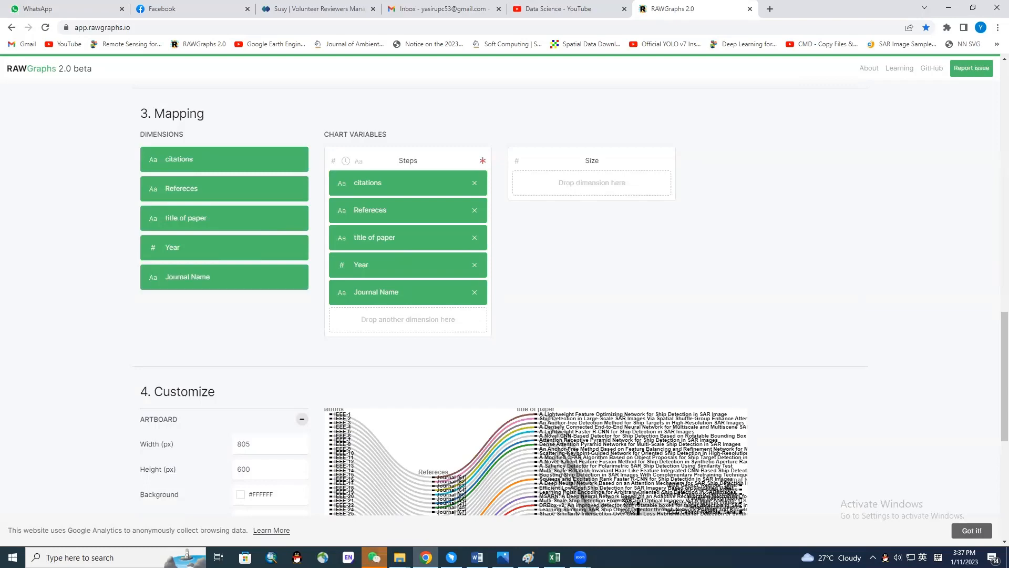
scroll(583, 289, down, 3)
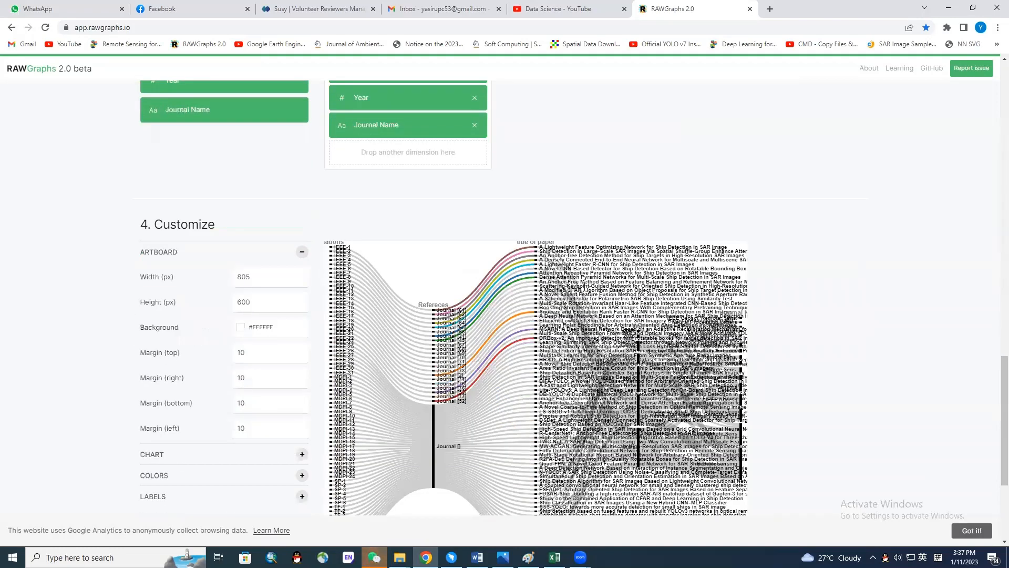
scroll(576, 226, up, 1)
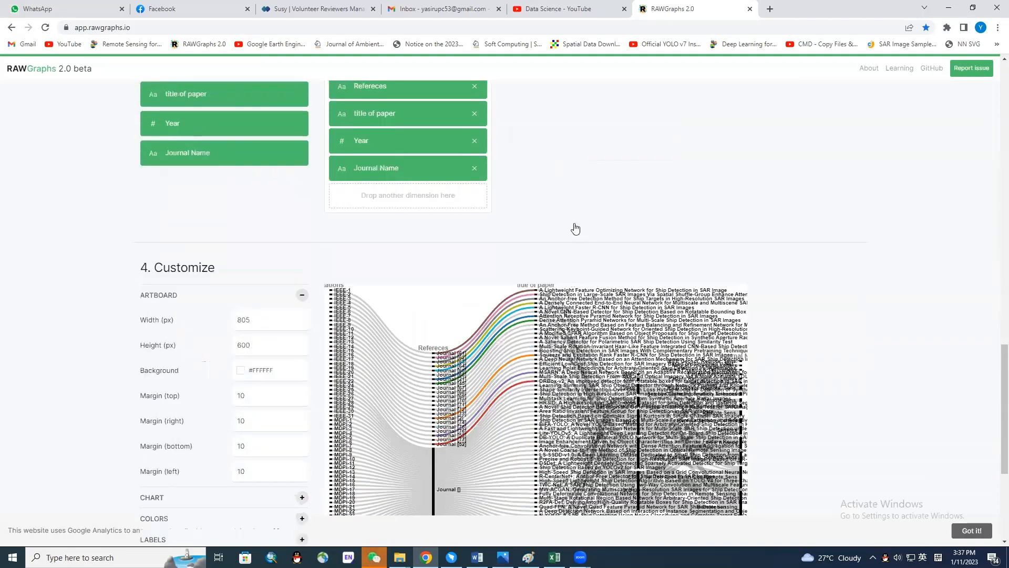
Choose the Circular dendrogram chart and map citations, Refereces, title of paper and Year to its Hierarchy variable
scroll(575, 226, up, 12)
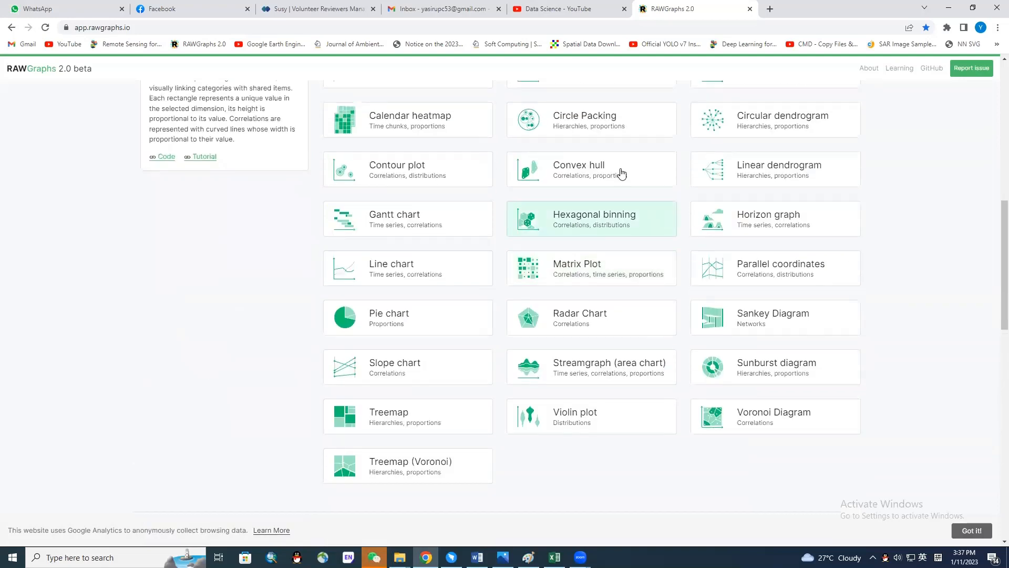
click(746, 127)
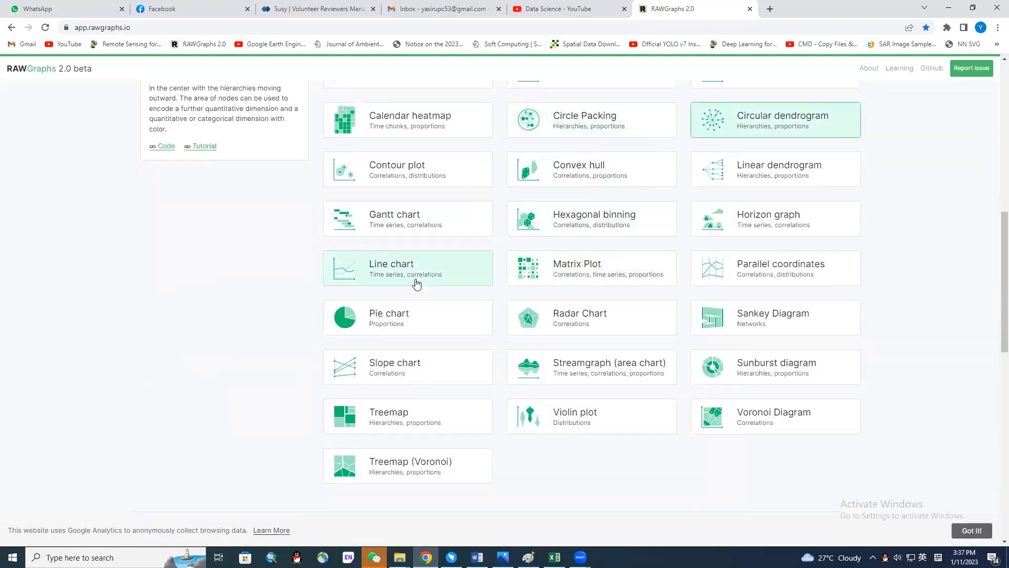
scroll(415, 283, down, 4)
scroll(405, 286, down, 3)
drag(203, 216, 404, 239)
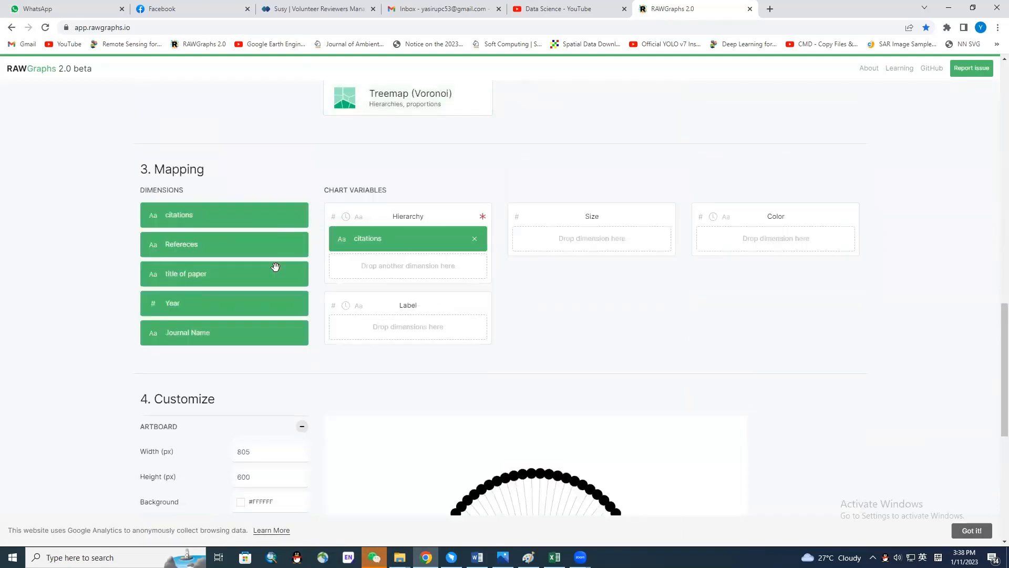
drag(202, 241, 400, 269)
drag(217, 277, 407, 296)
drag(255, 309, 417, 322)
scroll(504, 259, down, 4)
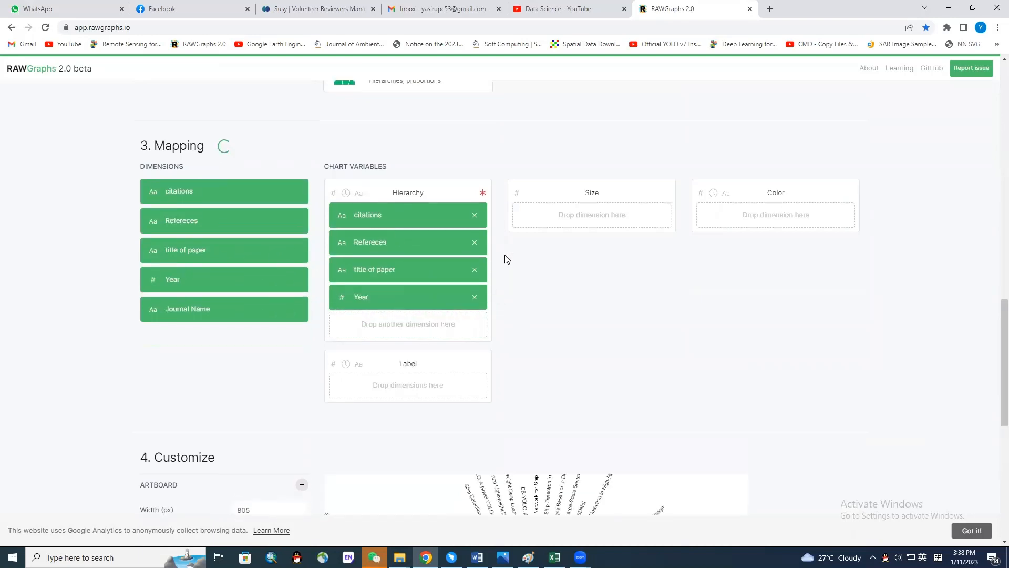
Replace Year with Journal Name as the last level of the dendrogram's hierarchy and check the chart preview
scroll(506, 255, down, 3)
scroll(247, 286, up, 6)
drag(236, 279, 468, 283)
scroll(627, 293, down, 4)
scroll(538, 276, down, 2)
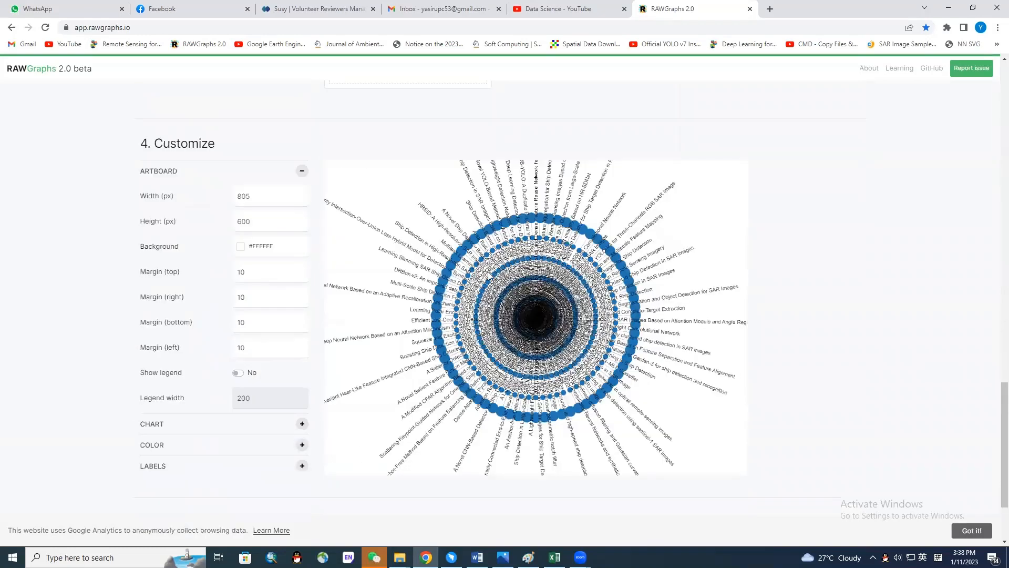
scroll(478, 275, up, 5)
scroll(541, 273, down, 6)
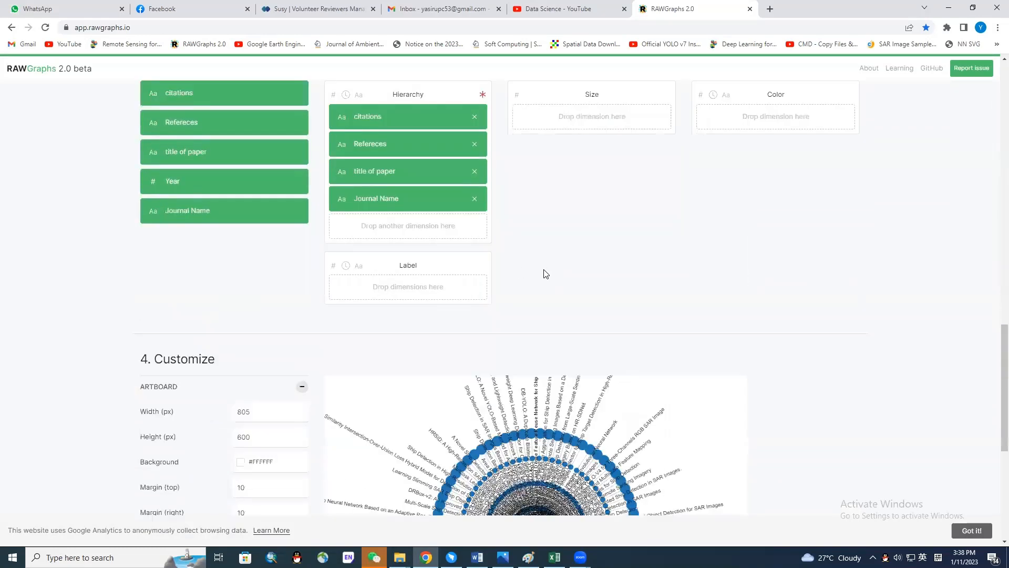
Remove title of paper and Refereces from the dendrogram's hierarchy, checking the preview after each removal
scroll(524, 262, up, 6)
click(475, 241)
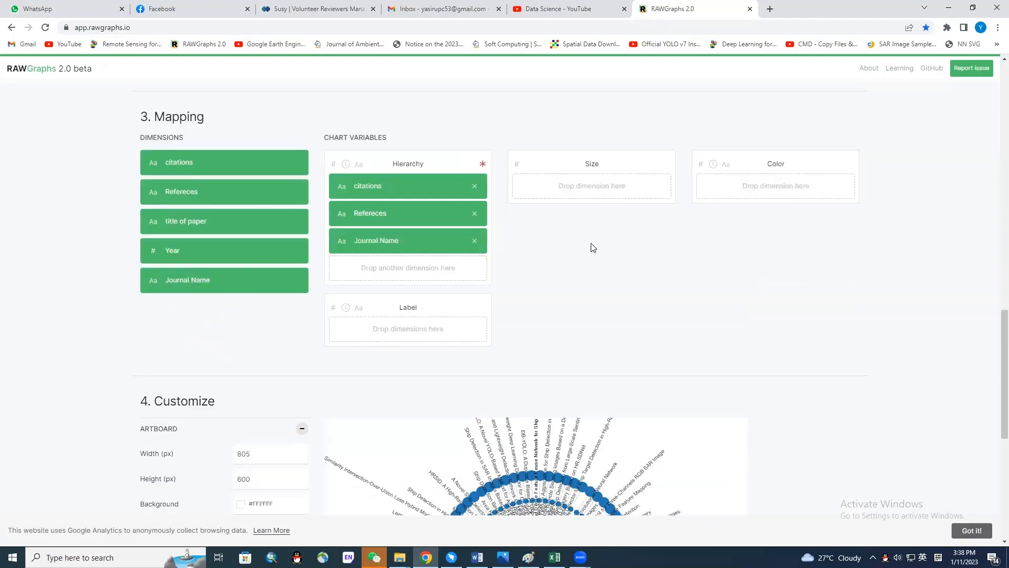
scroll(592, 248, down, 3)
scroll(501, 236, up, 2)
scroll(489, 226, up, 2)
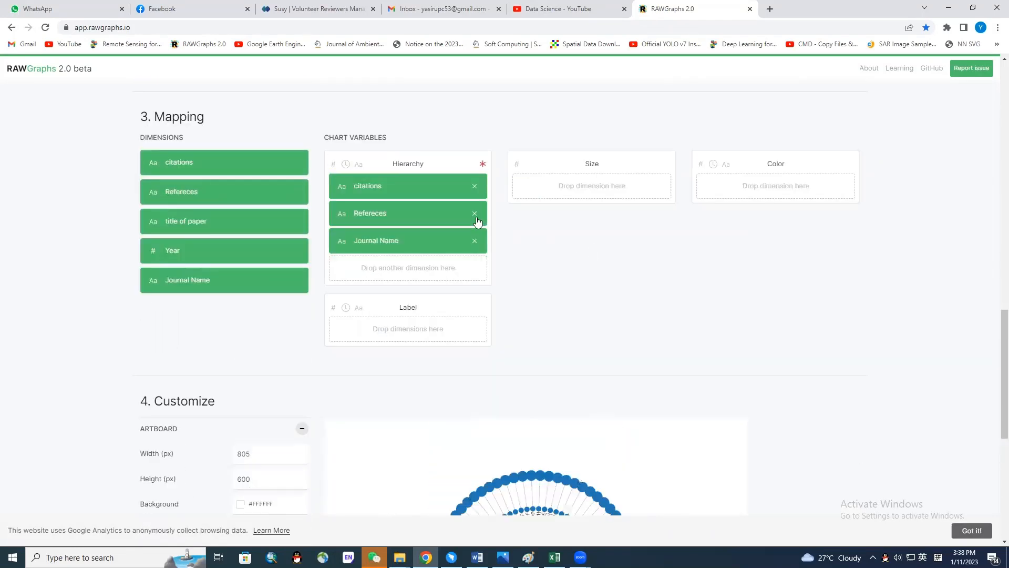
click(475, 210)
scroll(587, 241, down, 4)
scroll(535, 244, up, 5)
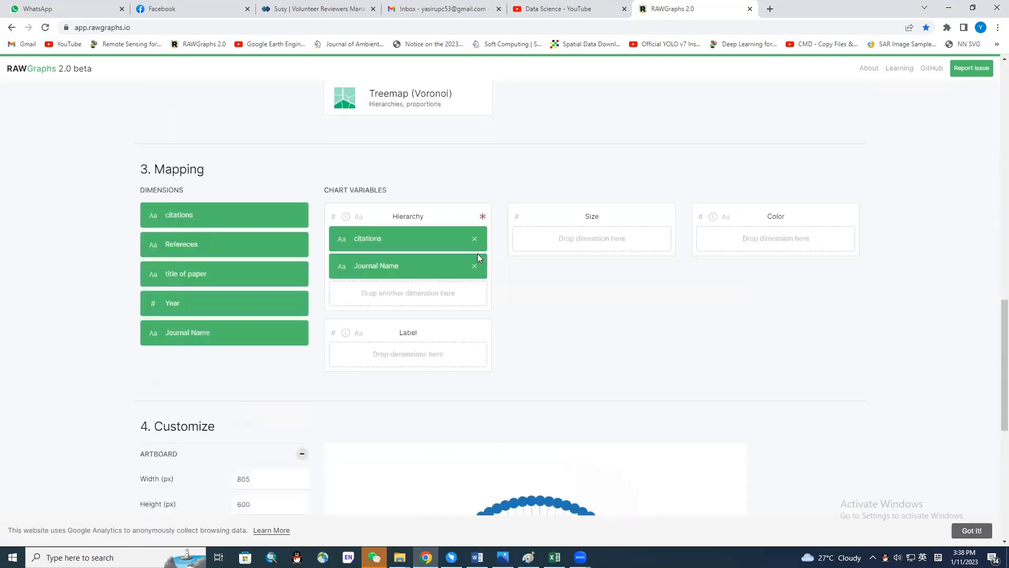
Reorder the hierarchy so that Journal Name comes before citations
drag(420, 236, 529, 285)
scroll(570, 284, down, 3)
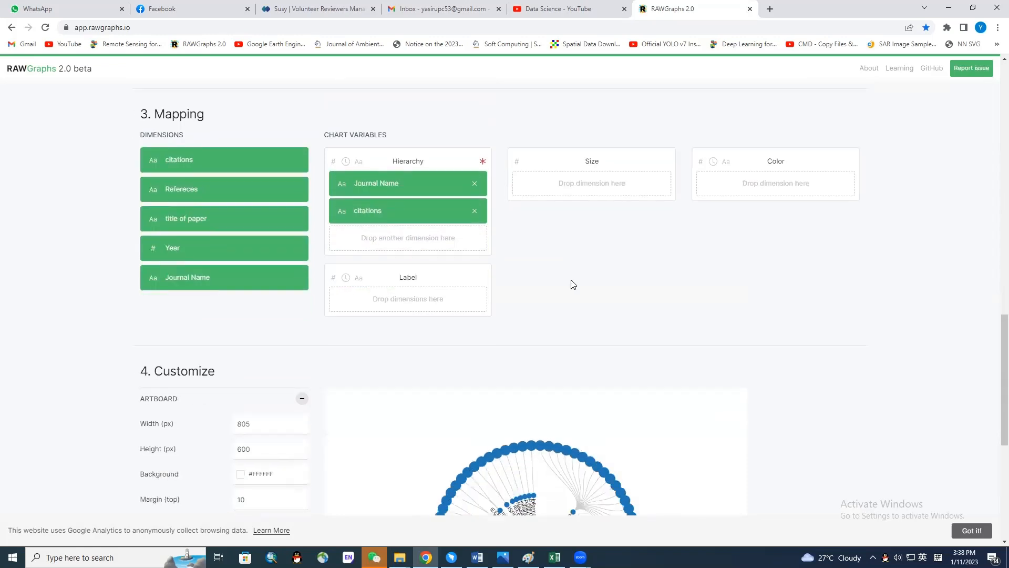
scroll(490, 277, up, 3)
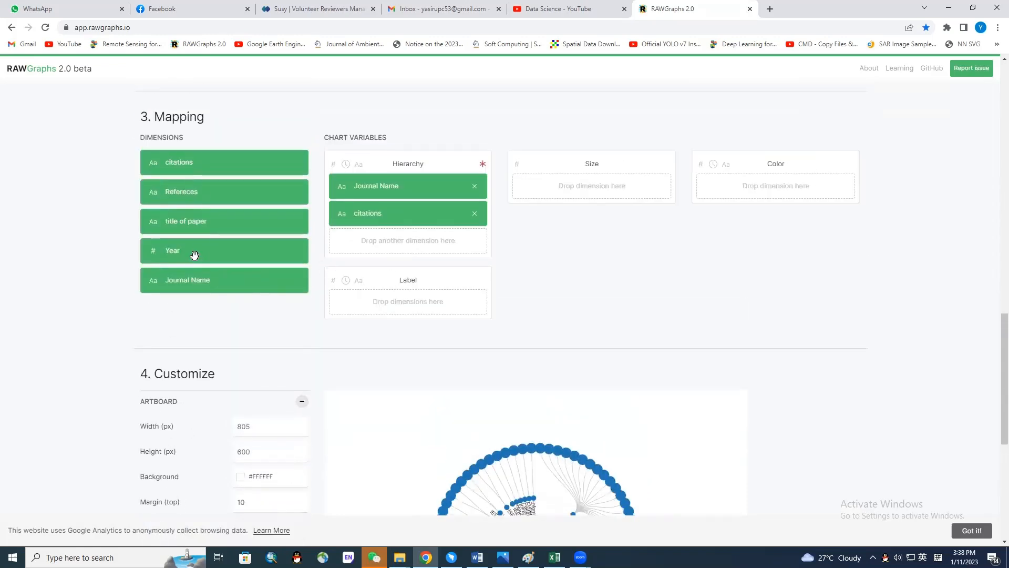
Add Year as the first level of the hierarchy, above Journal Name, and check the dendrogram
drag(194, 255, 395, 179)
scroll(578, 274, down, 3)
scroll(601, 279, down, 1)
scroll(401, 243, up, 5)
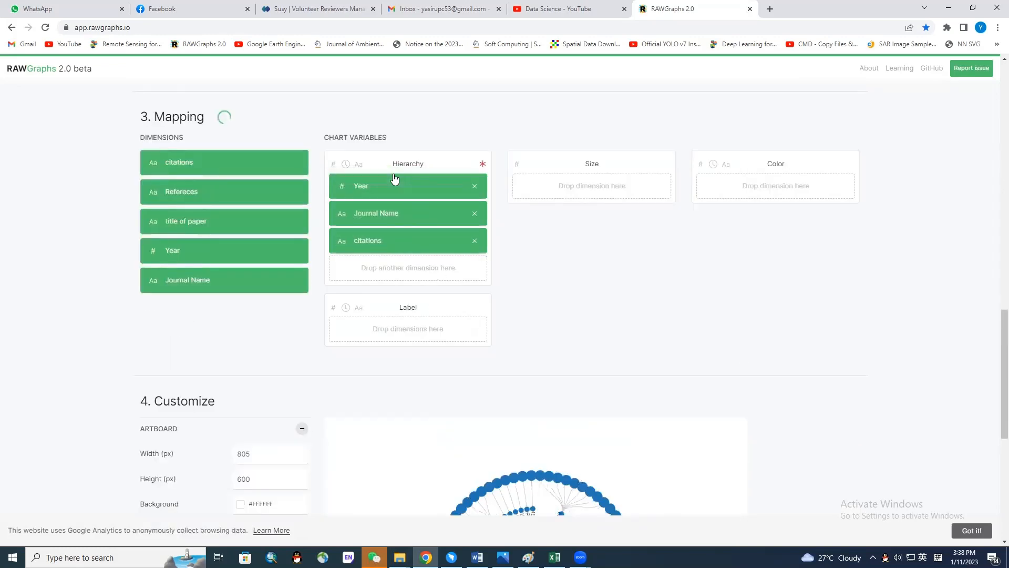
scroll(577, 310, down, 5)
scroll(426, 189, up, 4)
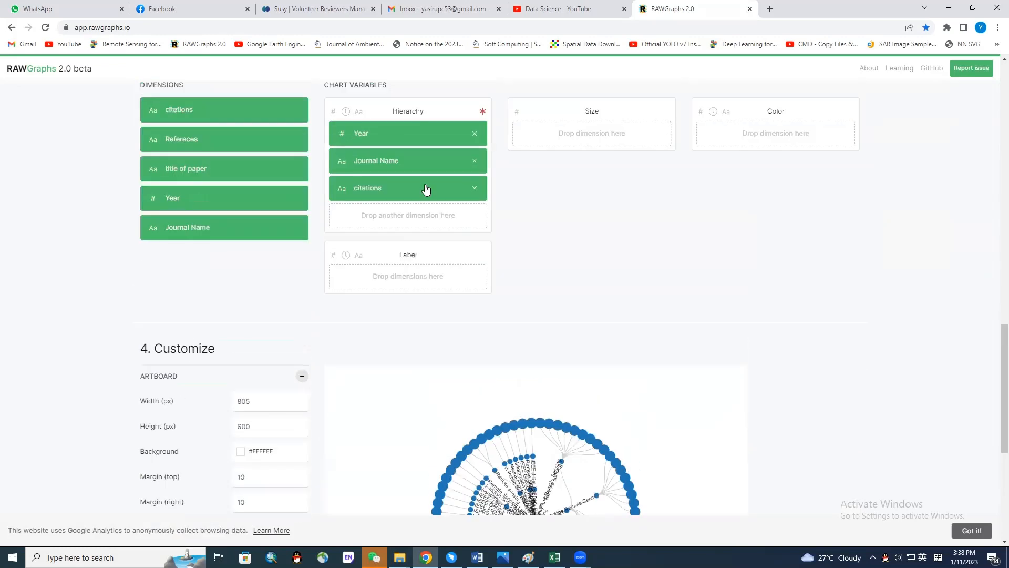
Remove Journal Name from the hierarchy and map it to the dendrogram's Label variable instead
click(475, 161)
scroll(595, 398, down, 4)
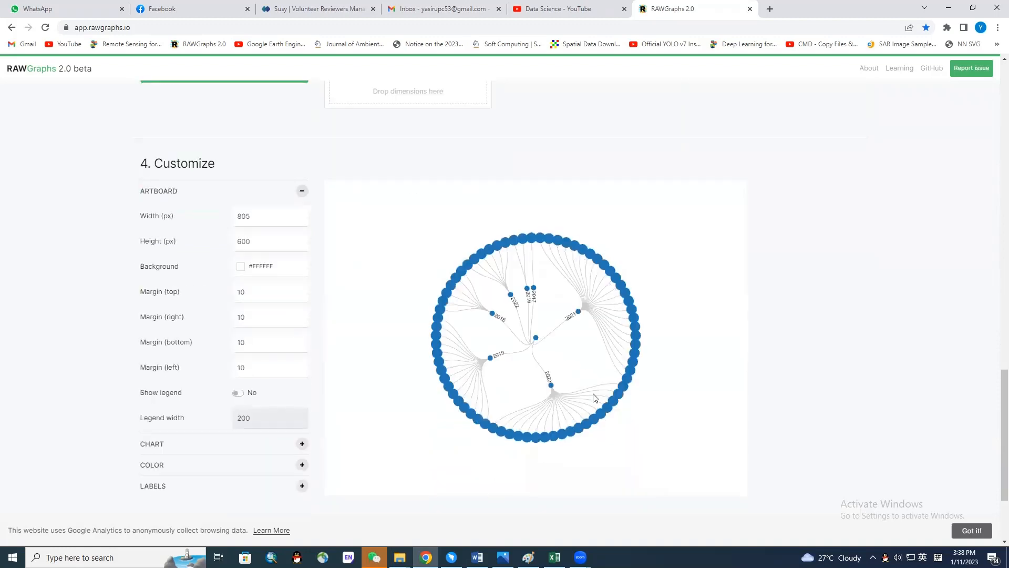
scroll(453, 269, up, 3)
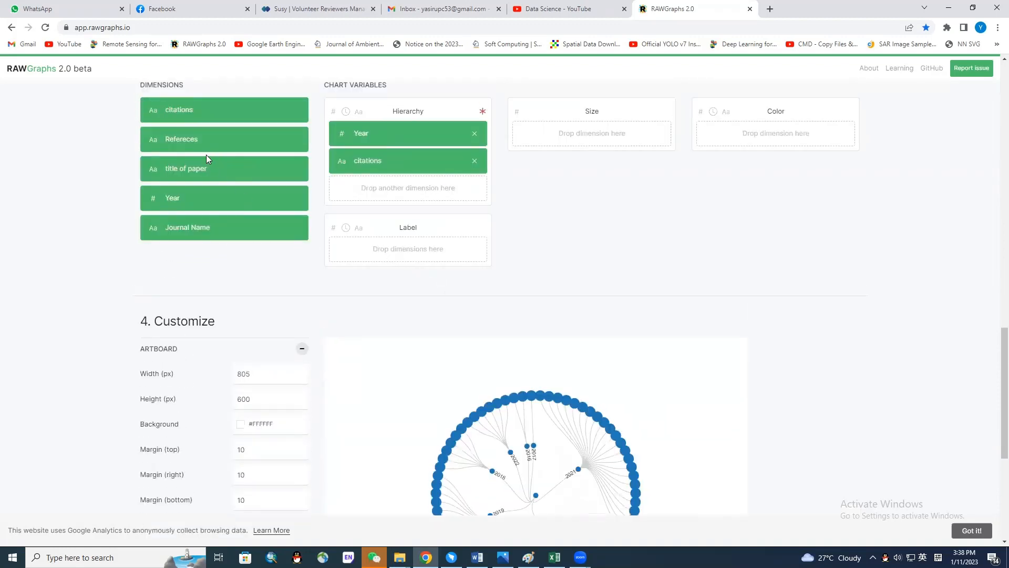
drag(206, 223, 408, 247)
scroll(627, 271, down, 1)
scroll(626, 271, down, 3)
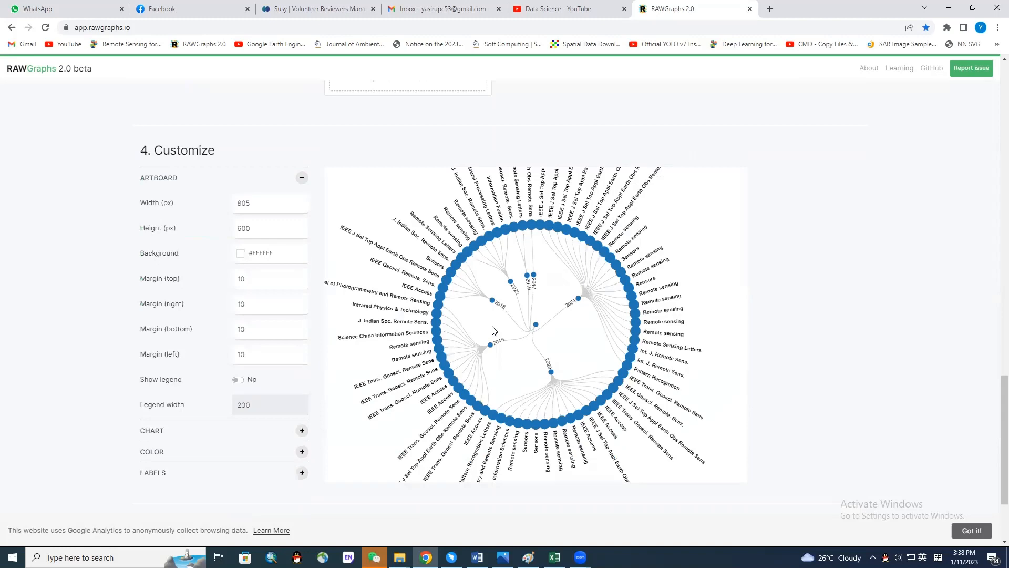
Review the circular dendrogram's variable mapping and the gallery of available chart types
scroll(492, 330, up, 2)
scroll(492, 330, up, 2)
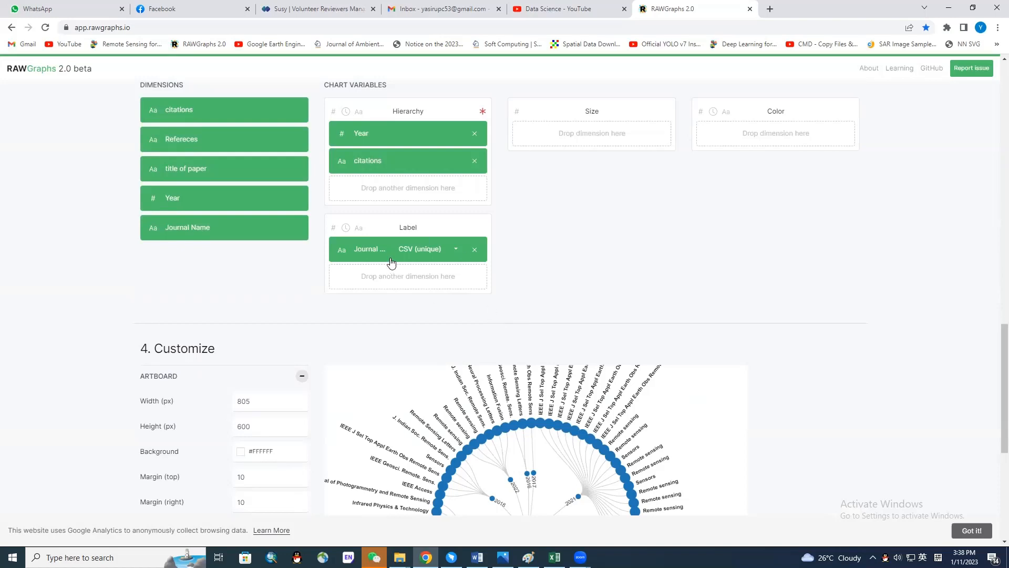
scroll(502, 273, up, 5)
scroll(499, 271, up, 1)
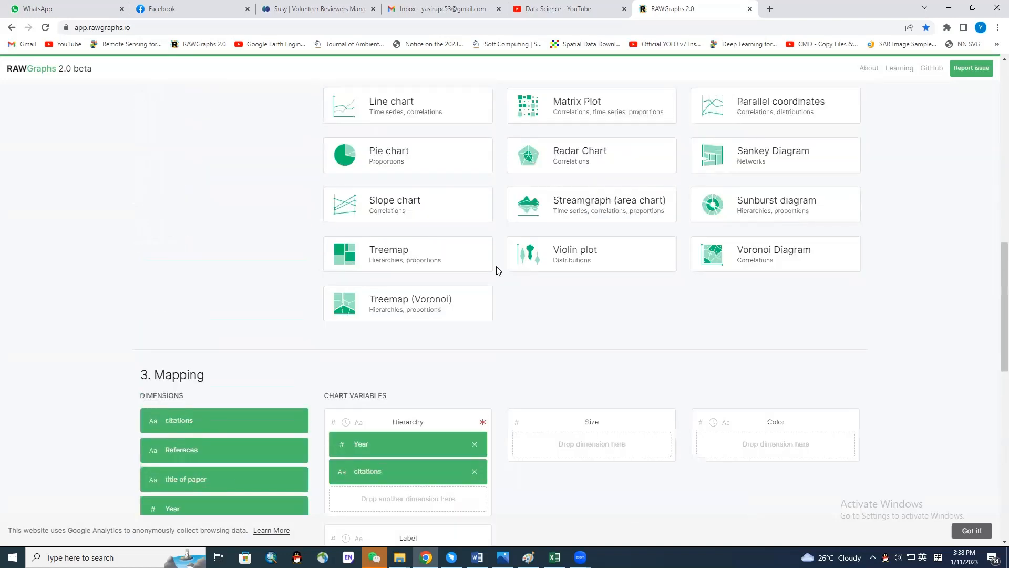
scroll(496, 274, down, 7)
scroll(500, 277, up, 4)
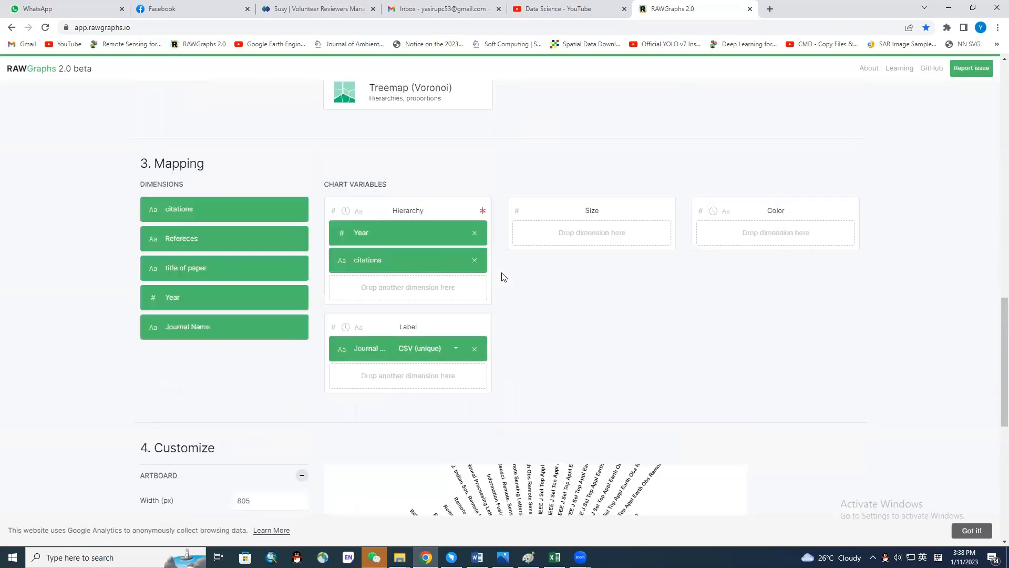
scroll(502, 276, up, 4)
scroll(563, 259, up, 1)
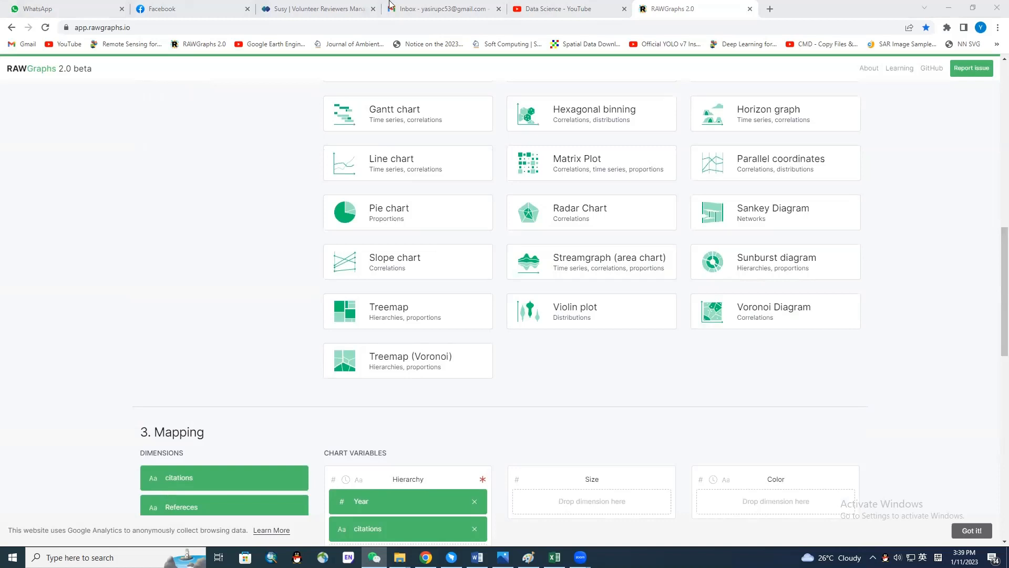
scroll(563, 195, up, 7)
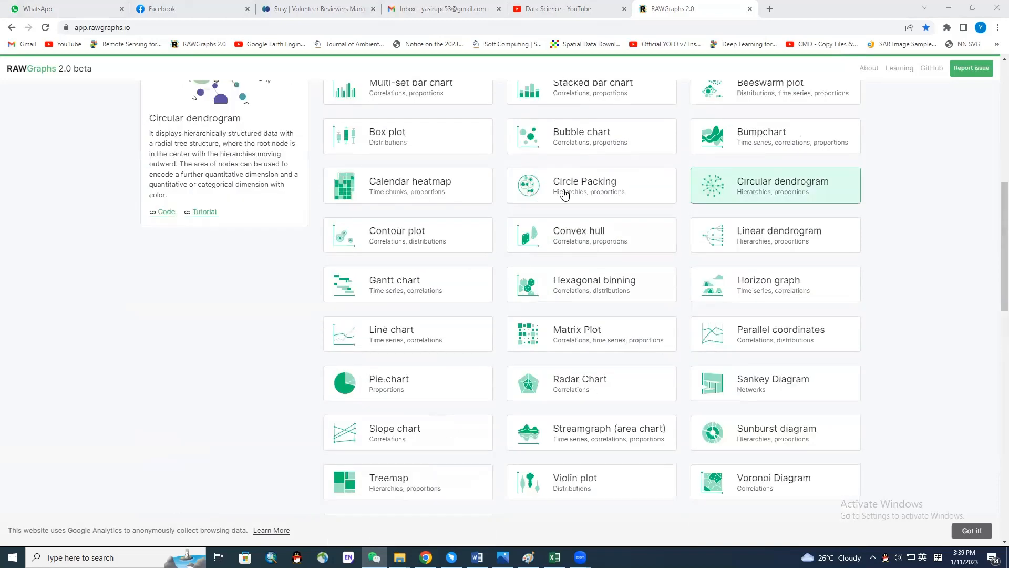
scroll(602, 286, down, 1)
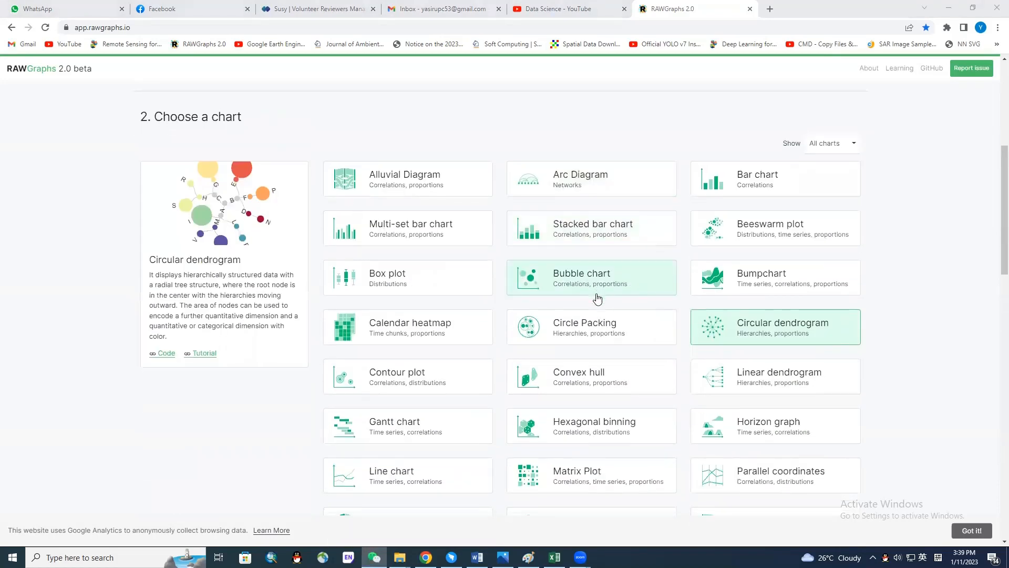
Try the Linear dendrogram chart with citations mapped to its Hierarchy and check the preview
scroll(597, 295, down, 3)
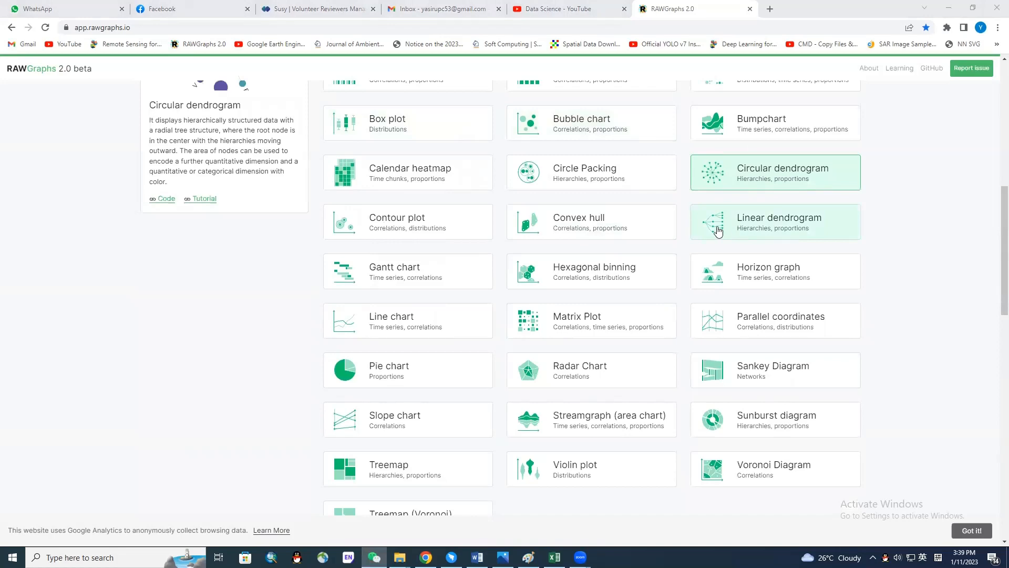
scroll(499, 221, down, 6)
drag(235, 322, 410, 330)
scroll(443, 317, down, 3)
scroll(443, 317, down, 4)
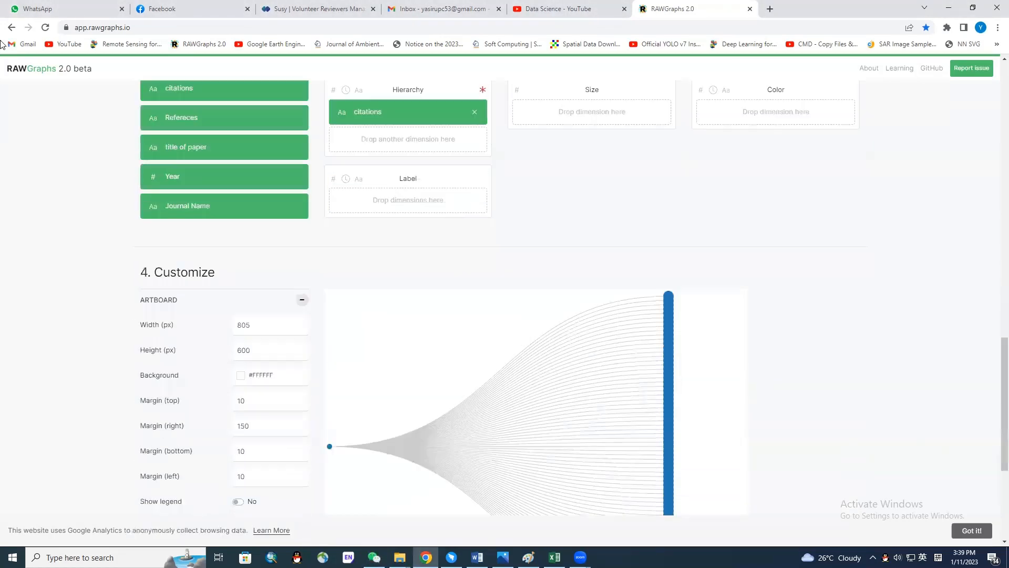
Try Refereces as a second hierarchy level of the linear dendrogram, check the preview and remove it again
scroll(295, 228, up, 6)
drag(205, 307, 410, 321)
scroll(399, 185, down, 6)
scroll(392, 202, up, 5)
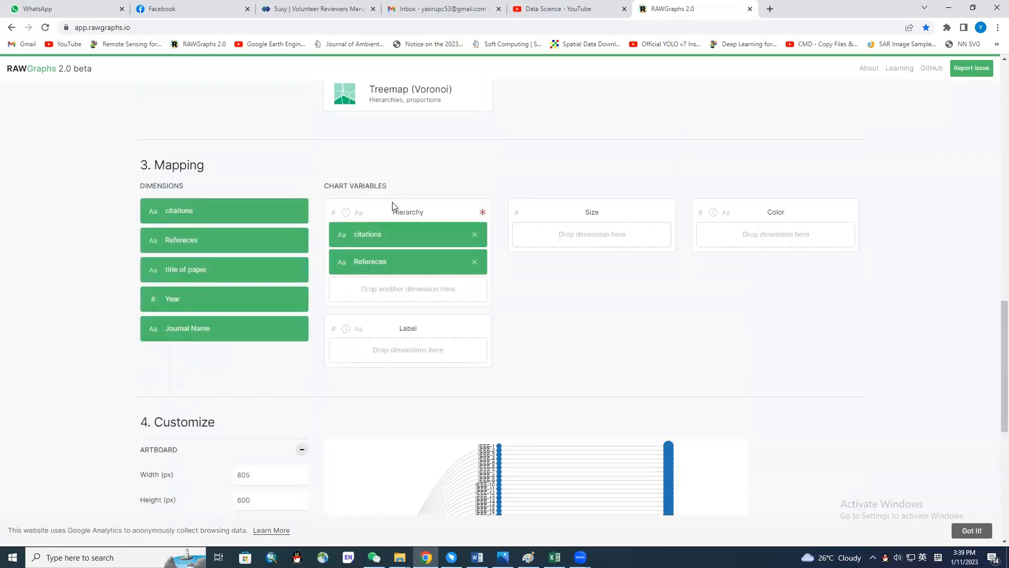
click(474, 262)
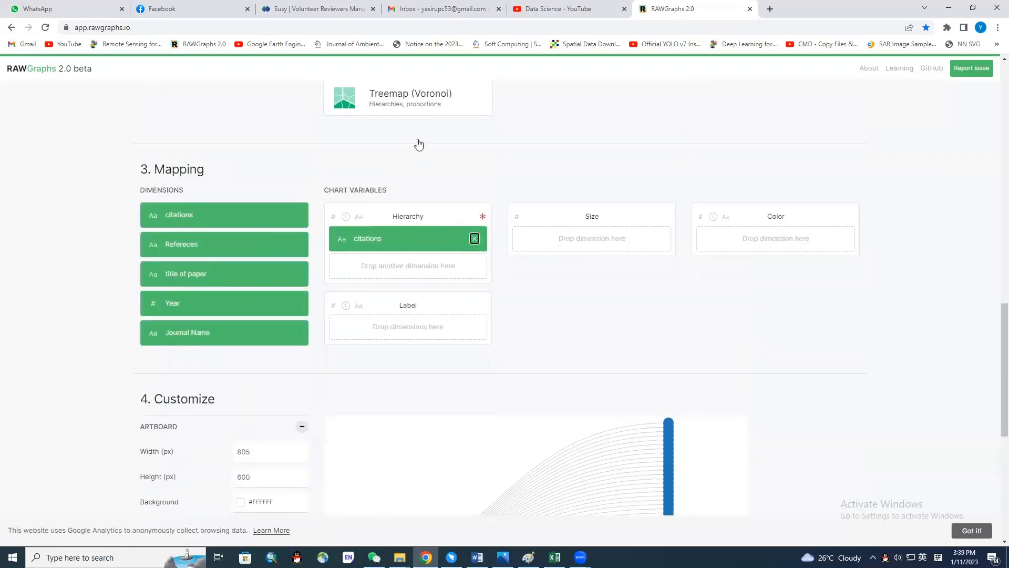
Switch the chart back to Circular dendrogram and map citations to its Hierarchy
scroll(417, 142, up, 9)
scroll(537, 133, up, 3)
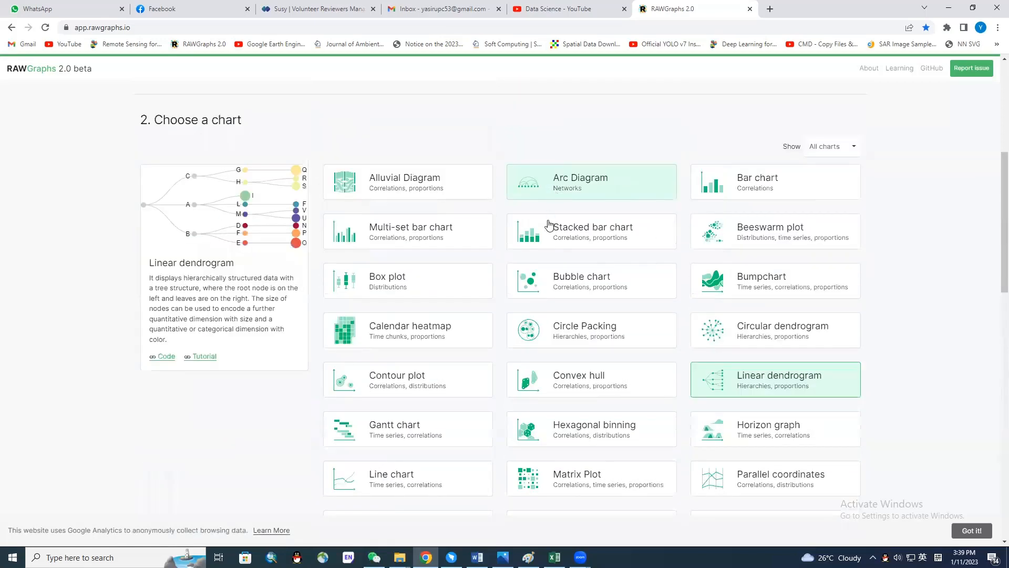
click(716, 329)
scroll(429, 166, down, 3)
scroll(428, 166, down, 7)
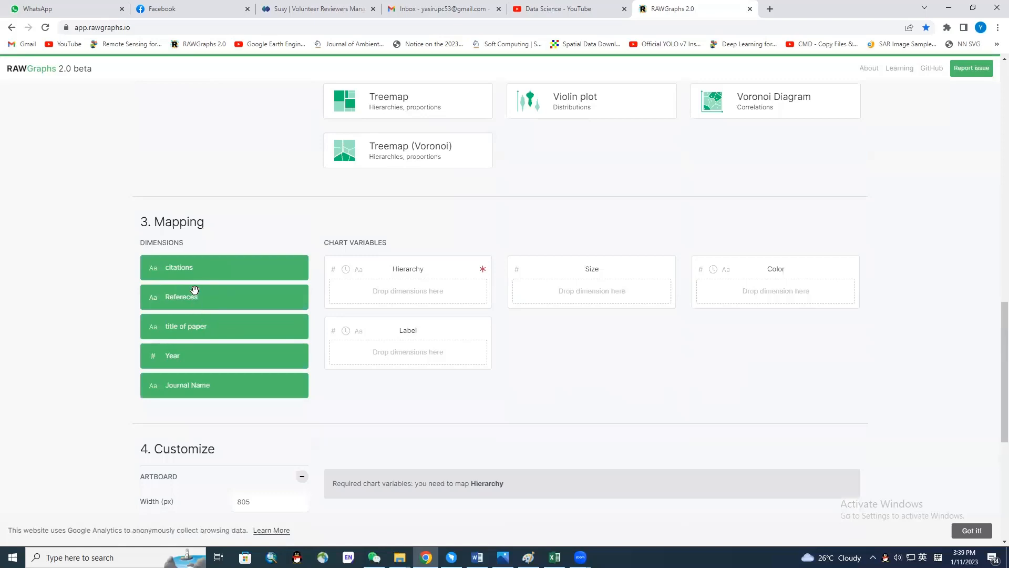
drag(192, 269, 412, 292)
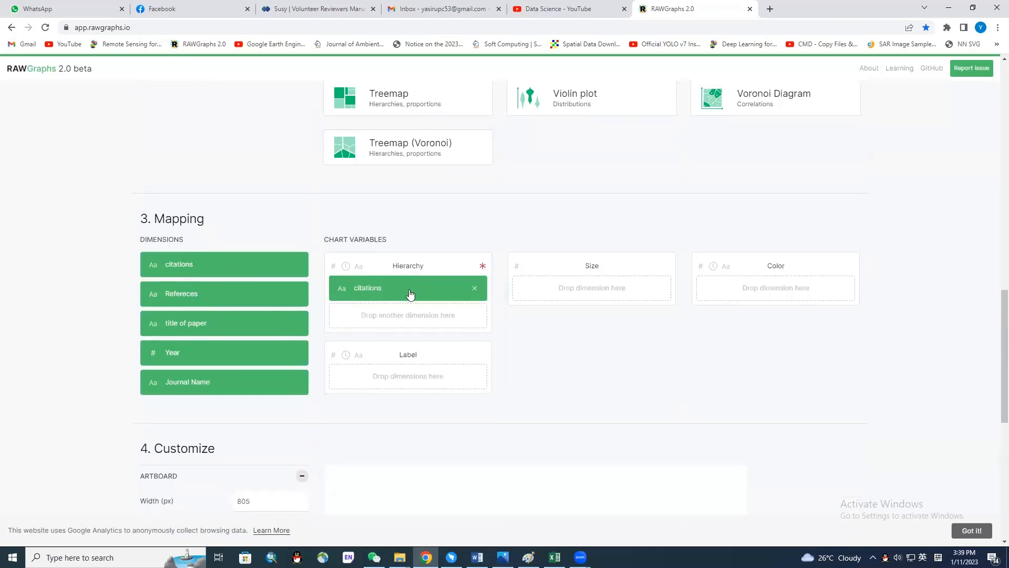
scroll(412, 288, down, 6)
scroll(239, 252, up, 4)
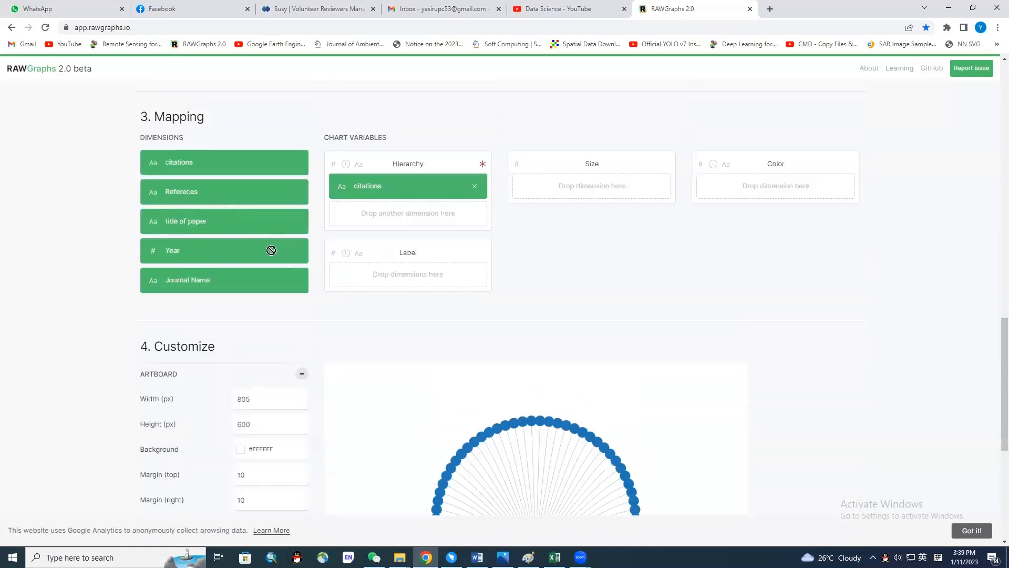
Add Year to the hierarchy as the level above citations and check the dendrogram
drag(271, 250, 432, 252)
scroll(403, 170, down, 3)
scroll(403, 170, up, 4)
scroll(453, 222, down, 1)
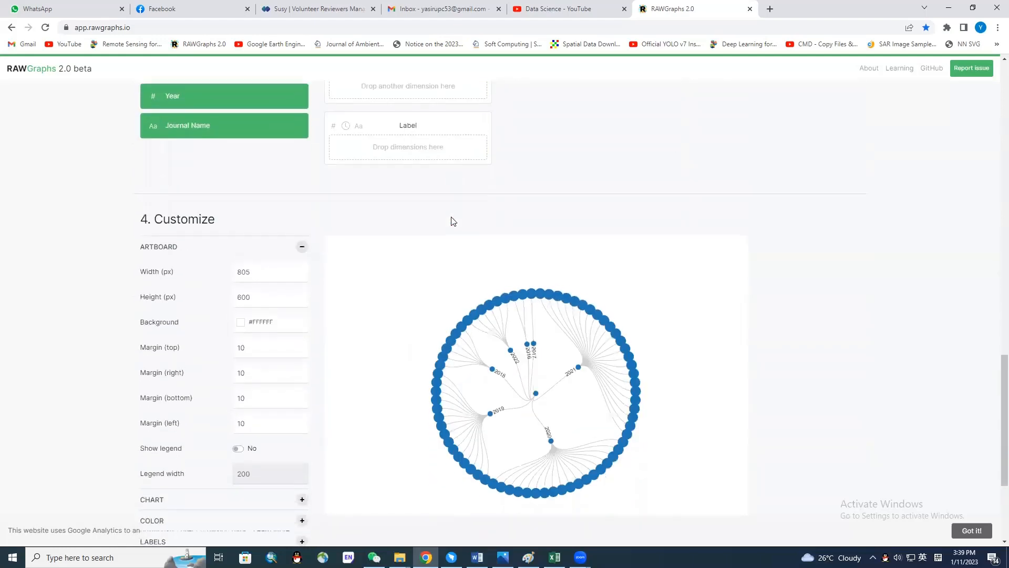
Map Journal Name to the circular dendrogram's Label variable and check the labelled chart
scroll(451, 221, up, 1)
drag(195, 178, 443, 241)
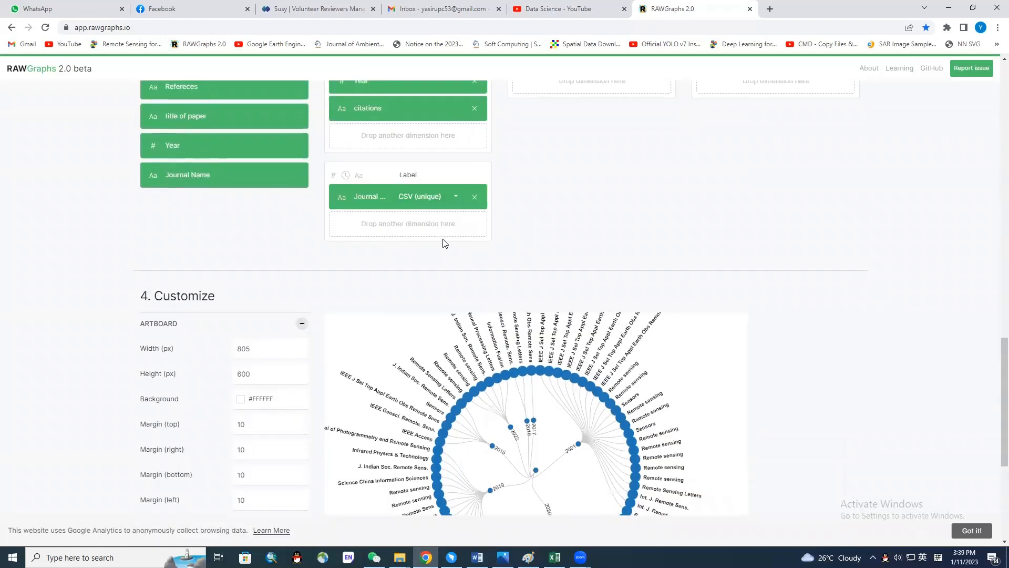
scroll(444, 241, down, 5)
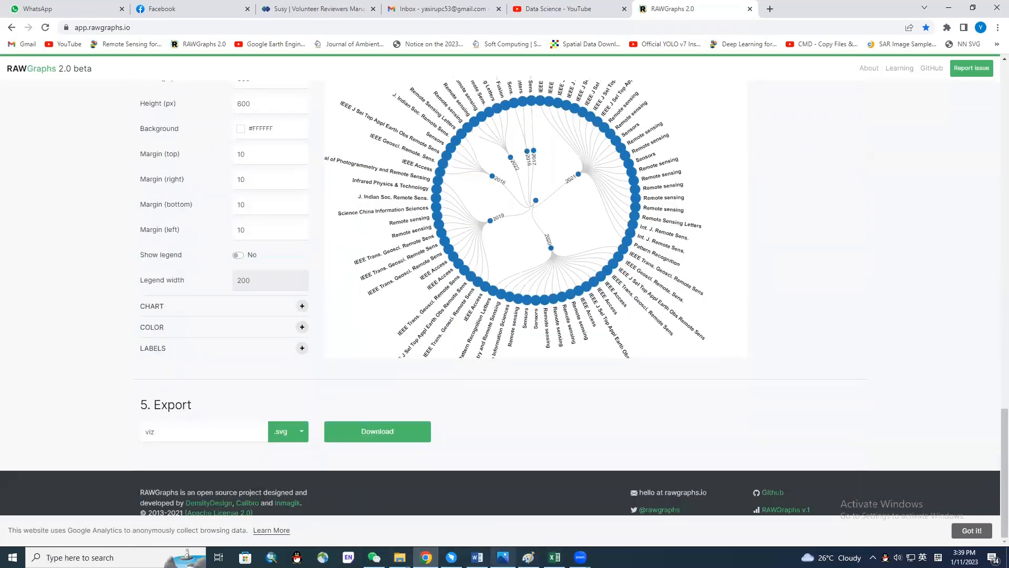
Switch to the Word document and add a new paragraph reading "How to change the color and font size you can follow this step"
click(477, 557)
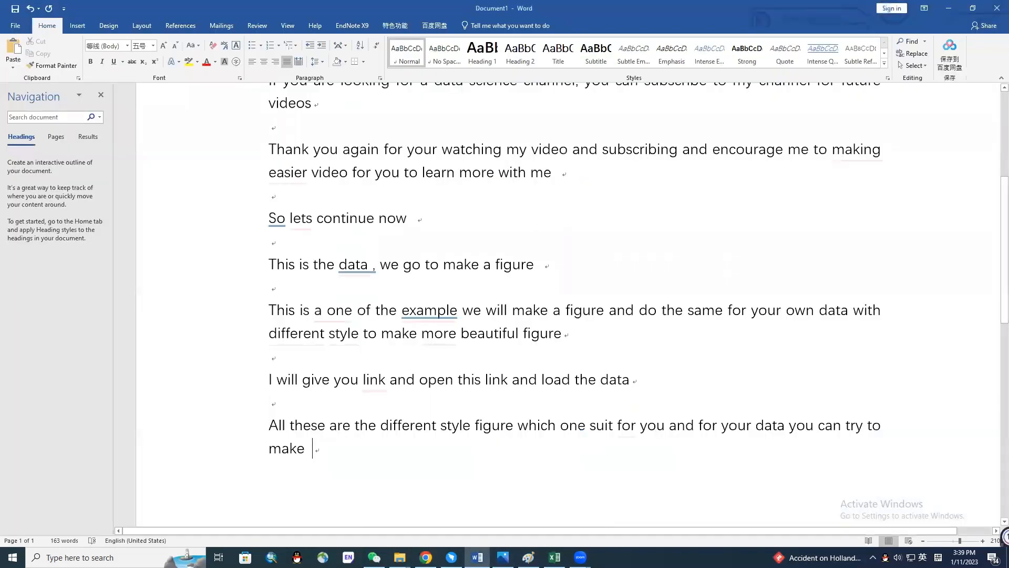
key(Return)
key(Return)
text(How to chane)
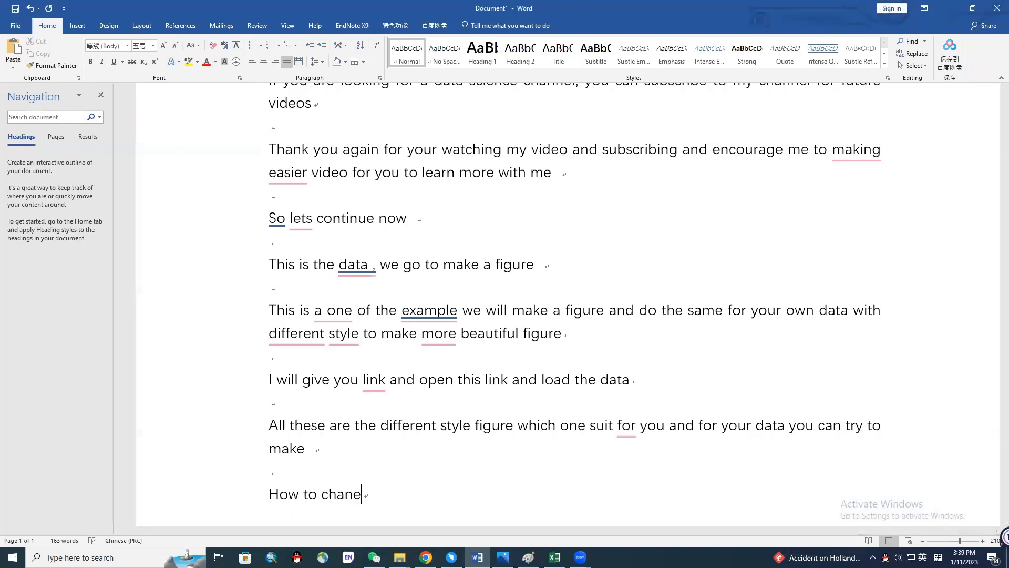
key(BackSpace)
text(ge the co)
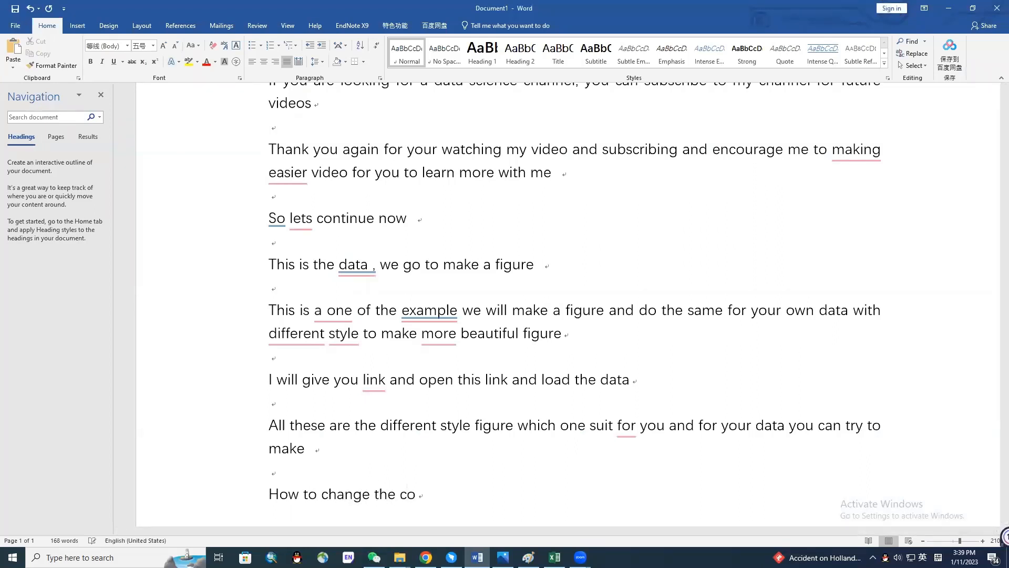
text(lor i)
key(BackSpace)
text(and font six)
key(BackSpace)
text(ze )
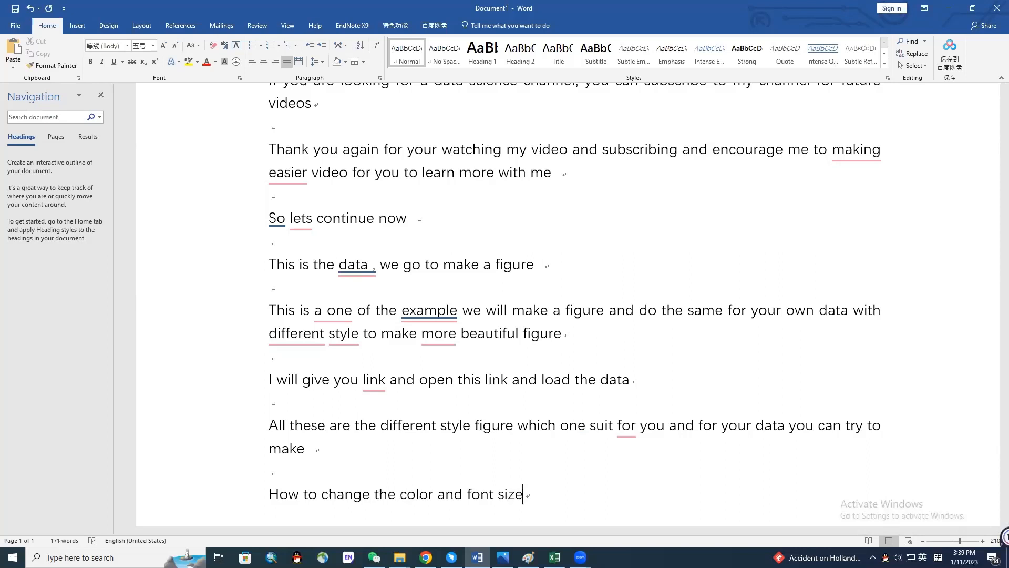
text(you can follow this)
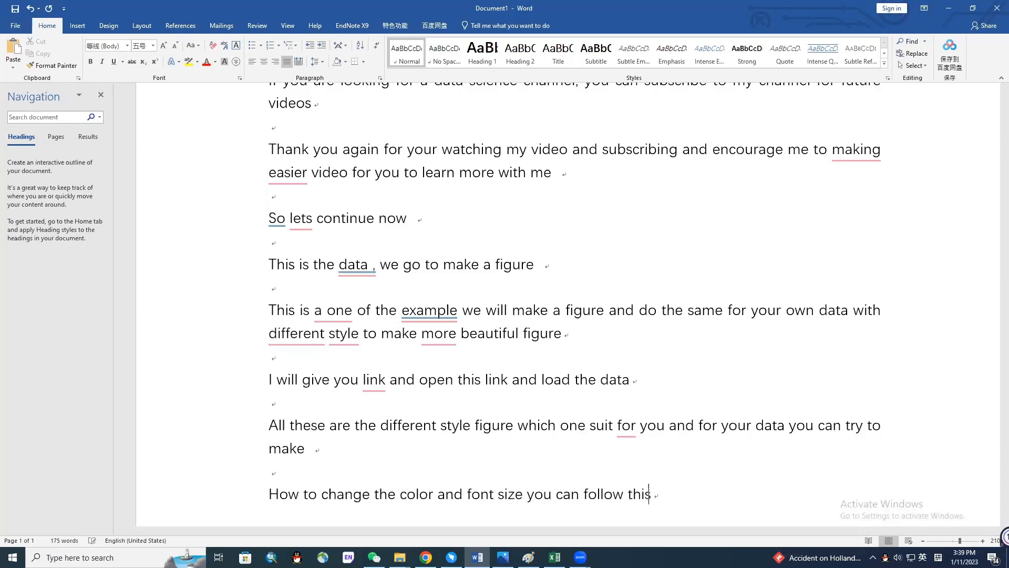
text( step)
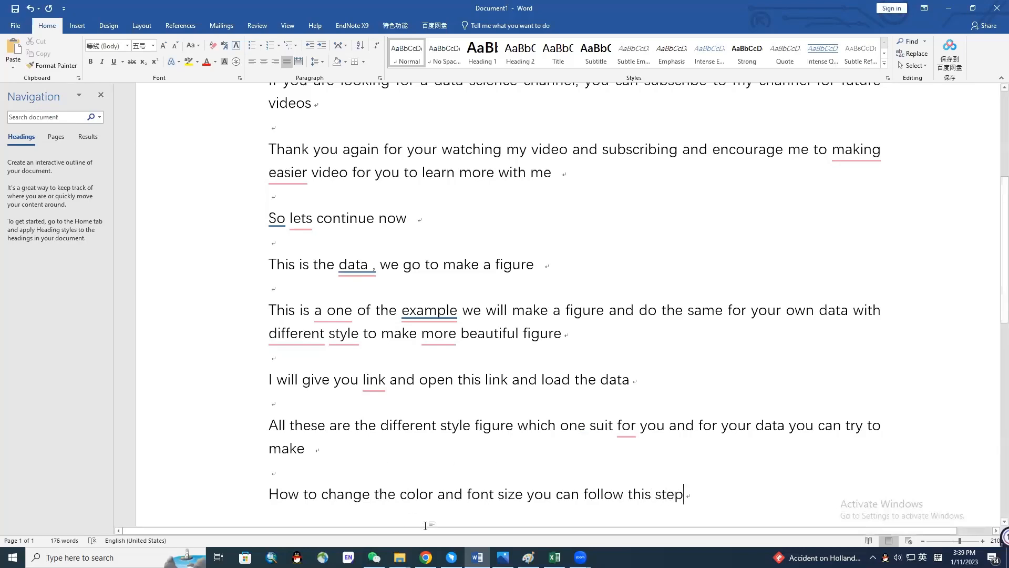
Switch back to RAWGraphs and set the artboard's left margin to 14 and the chart's maximum diameter to 10
click(426, 557)
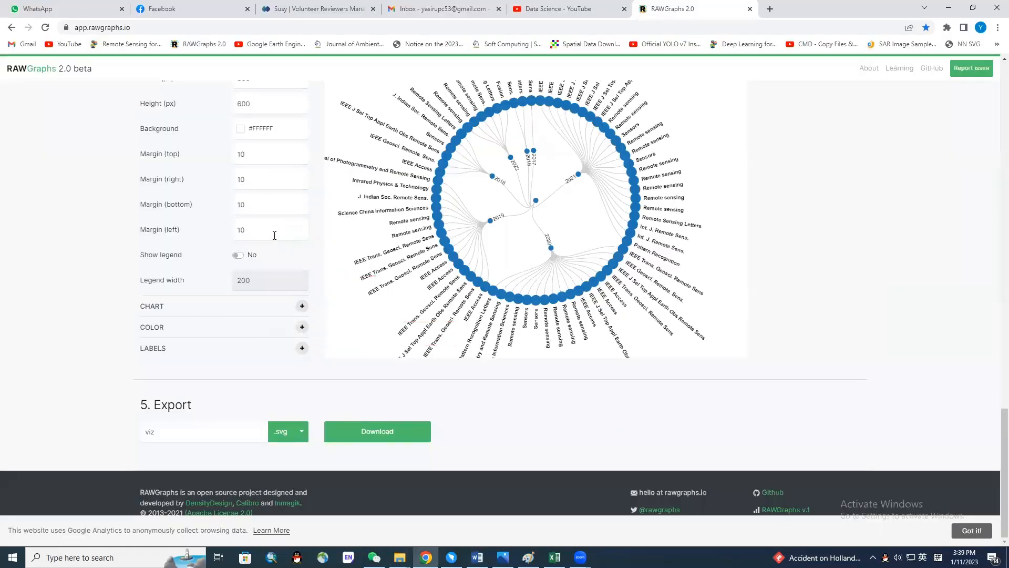
click(299, 230)
click(302, 306)
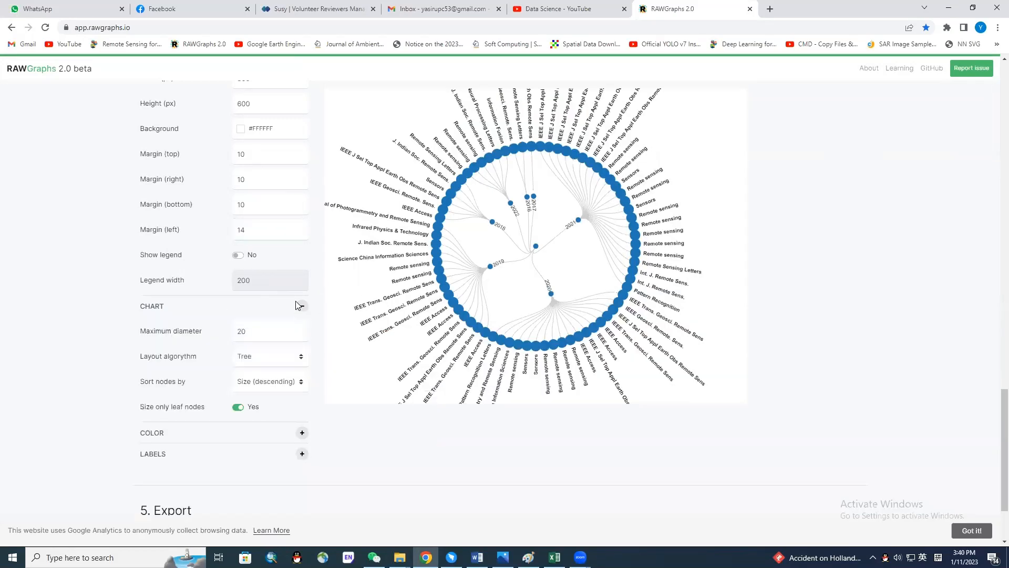
drag(257, 231, 225, 226)
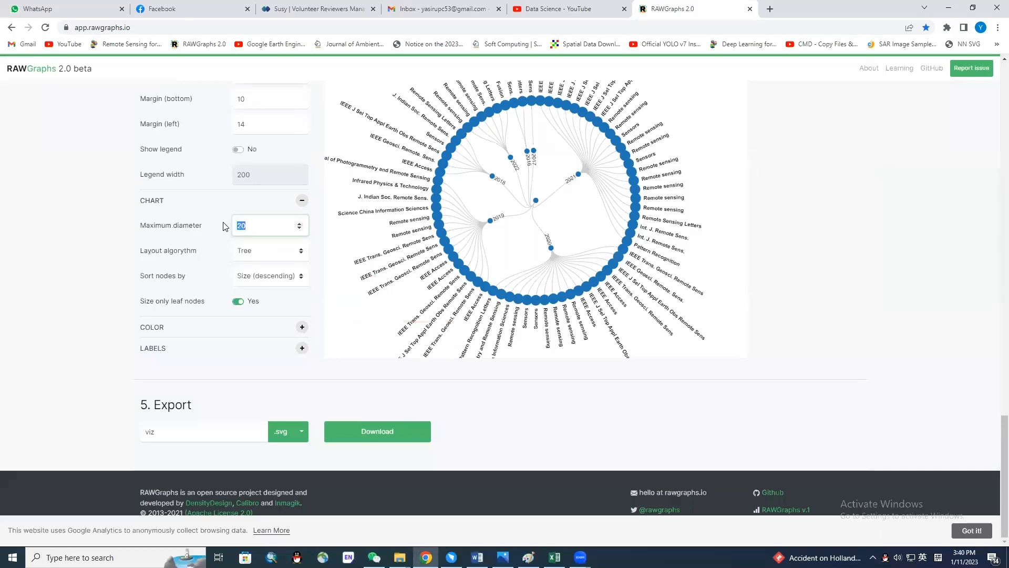
text(10)
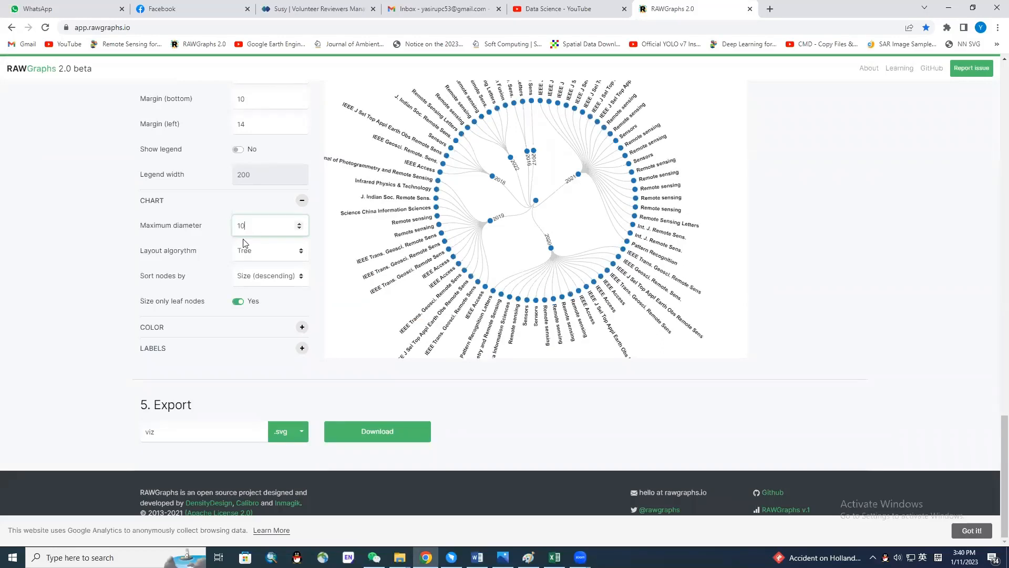
Set the layout algorithm to Cluster Dendogram and sort the nodes by Name after trying Size (ascending)
click(267, 256)
click(265, 264)
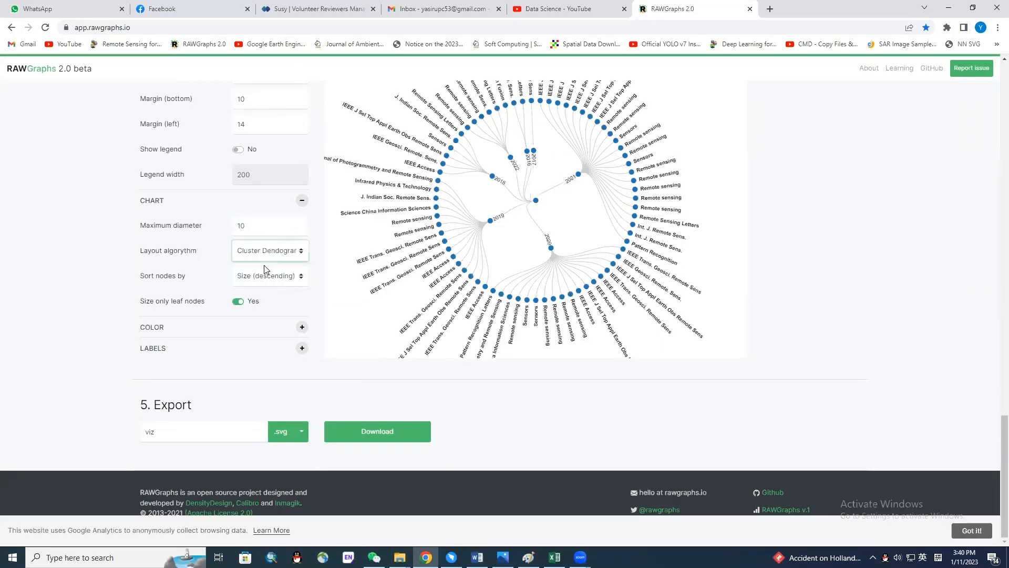
click(267, 276)
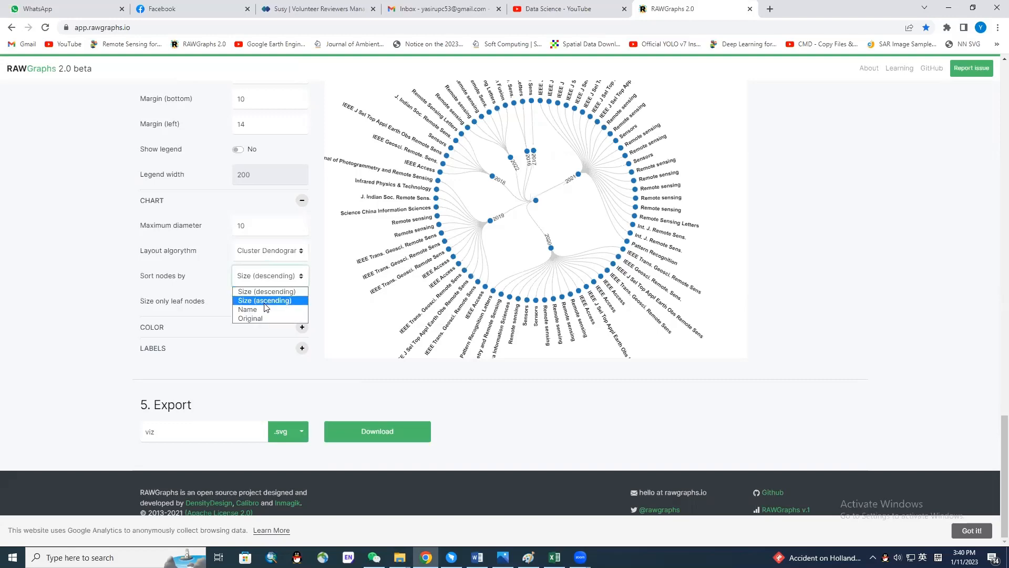
click(268, 298)
click(267, 284)
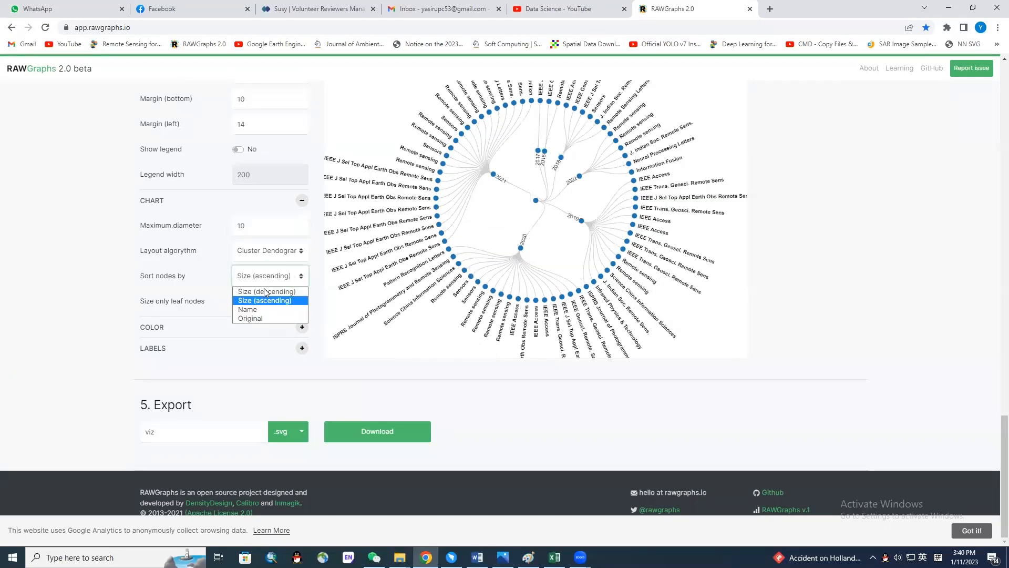
click(260, 313)
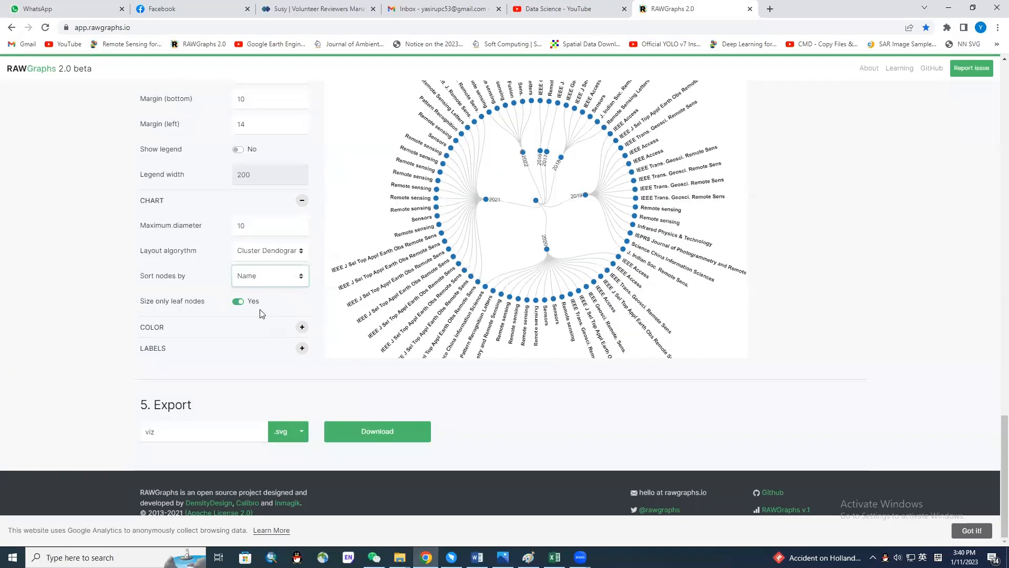
Change the dendrogram's cells color to green #7ED321, keeping the existing color scheme
click(302, 327)
click(278, 289)
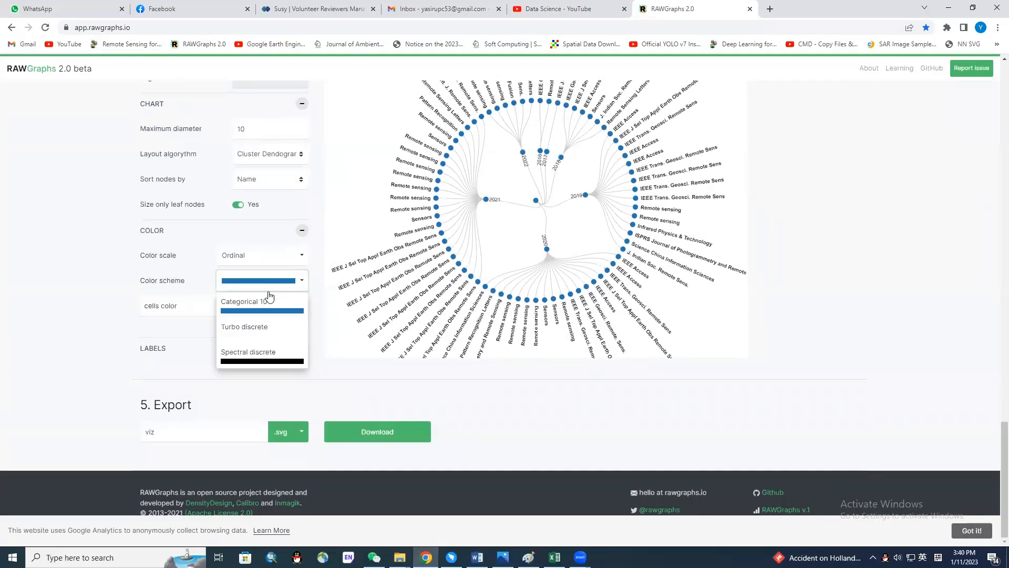
click(185, 318)
click(231, 310)
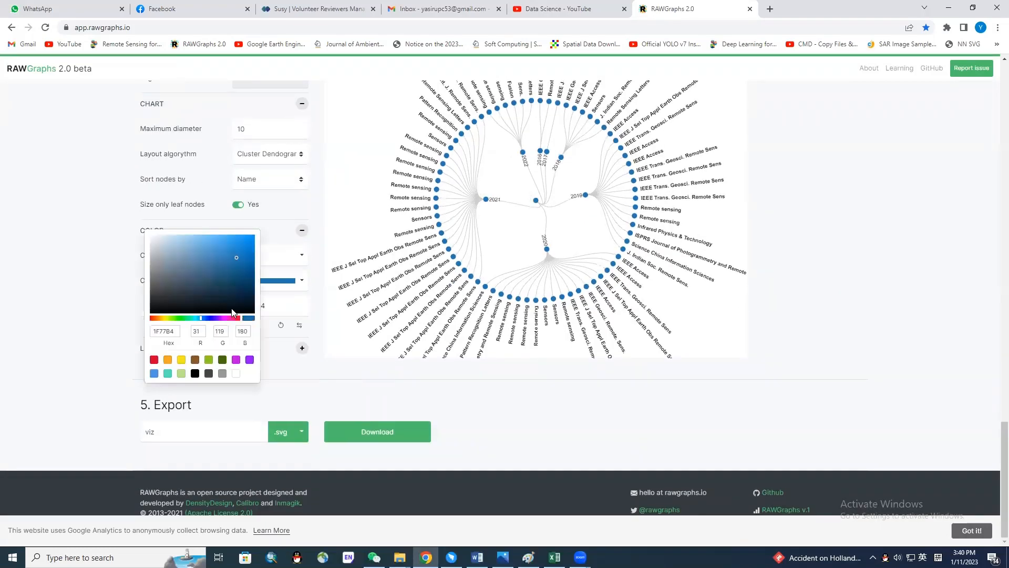
click(175, 317)
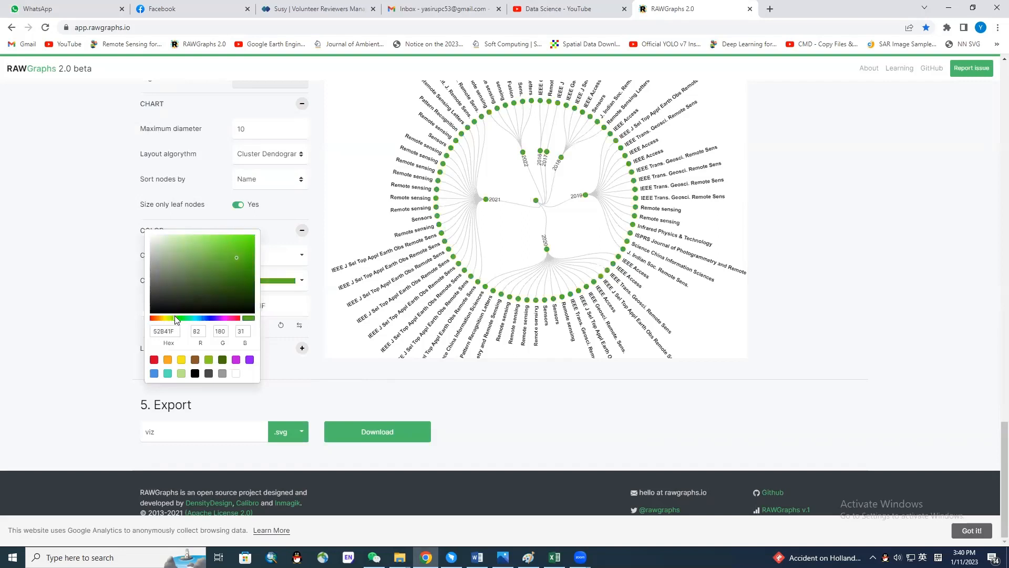
click(209, 360)
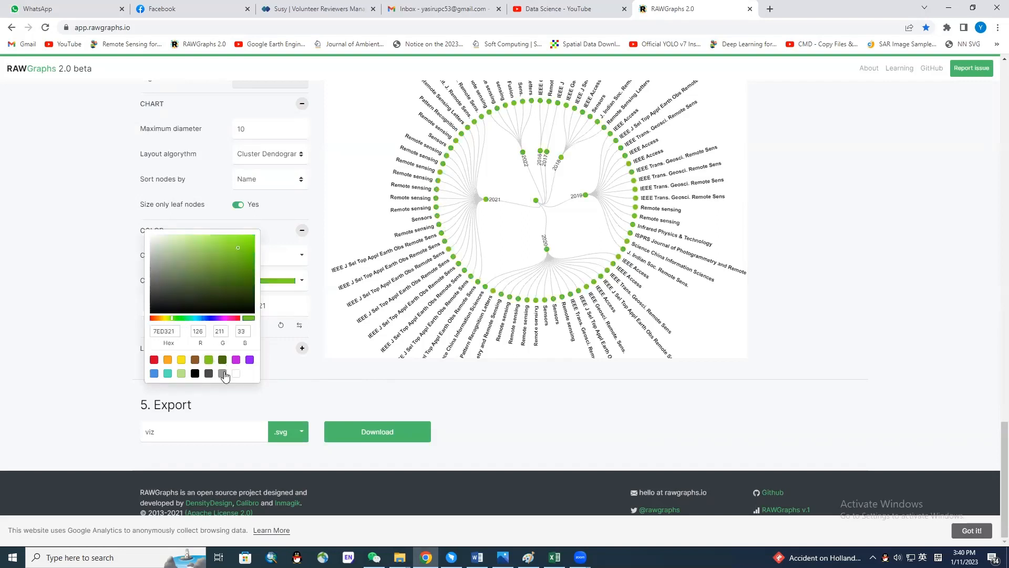
Change the dendrogram's cells color to purple #BB21D3 and expand the label settings
click(296, 363)
click(242, 310)
drag(237, 319, 224, 319)
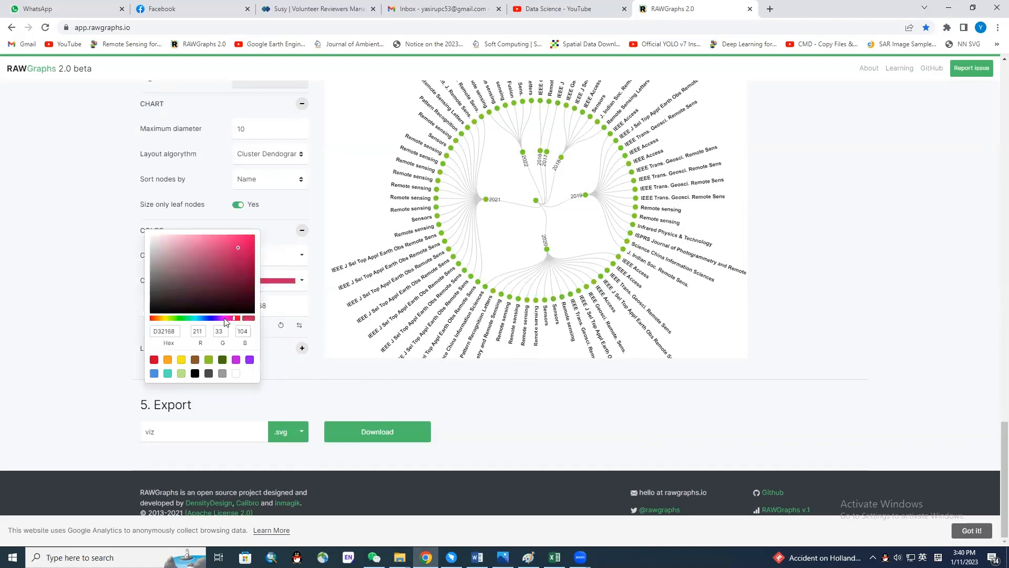
click(338, 341)
click(300, 350)
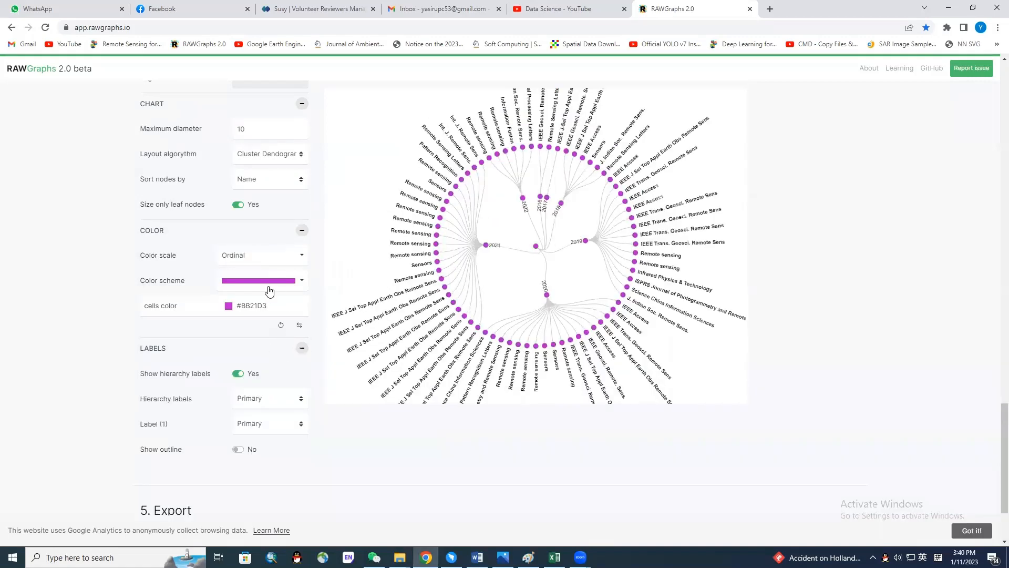
Download the chart named viz as an .svg file and again as a .png file
scroll(227, 367, down, 2)
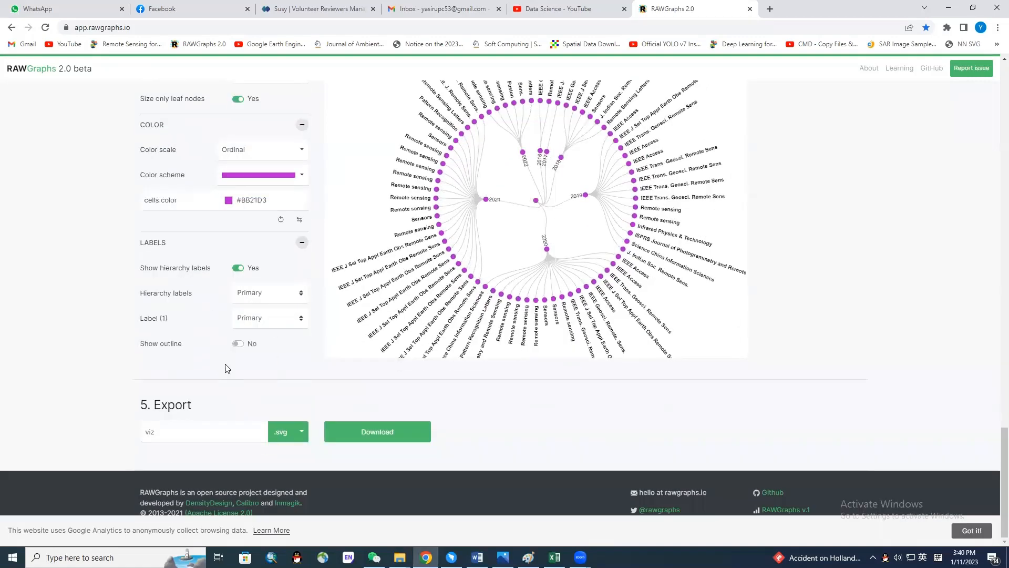
click(374, 437)
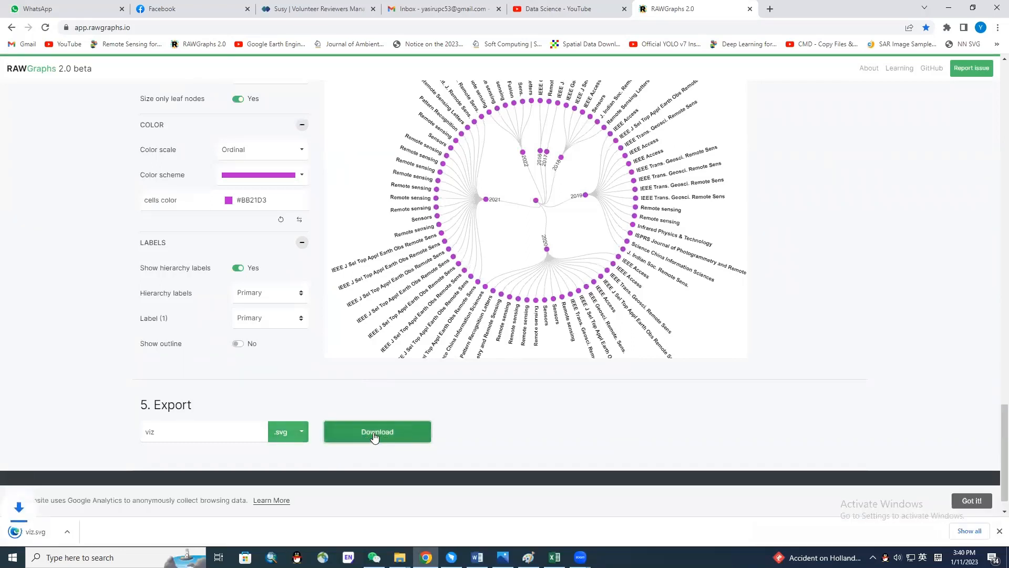
click(300, 432)
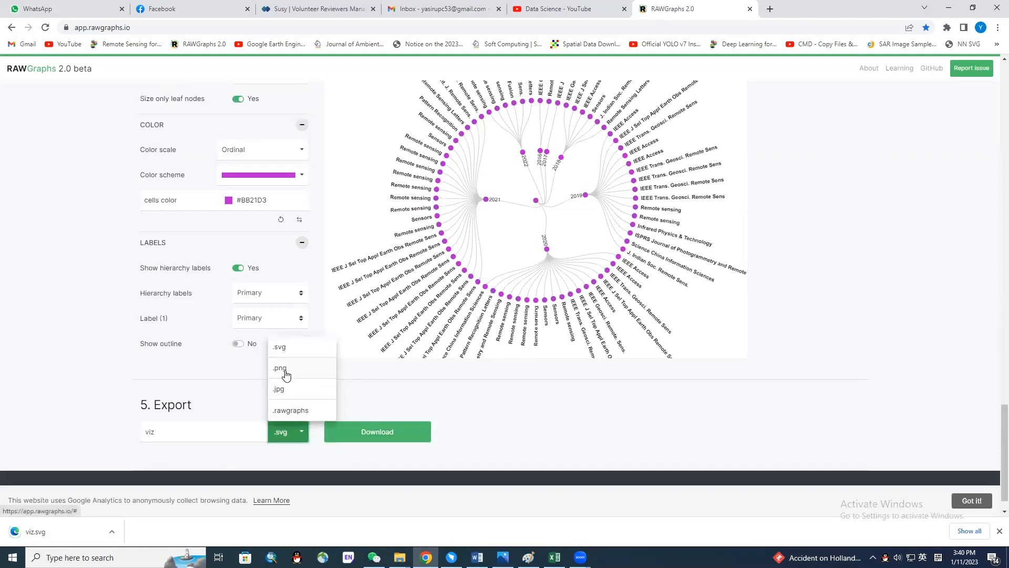
click(287, 371)
click(377, 434)
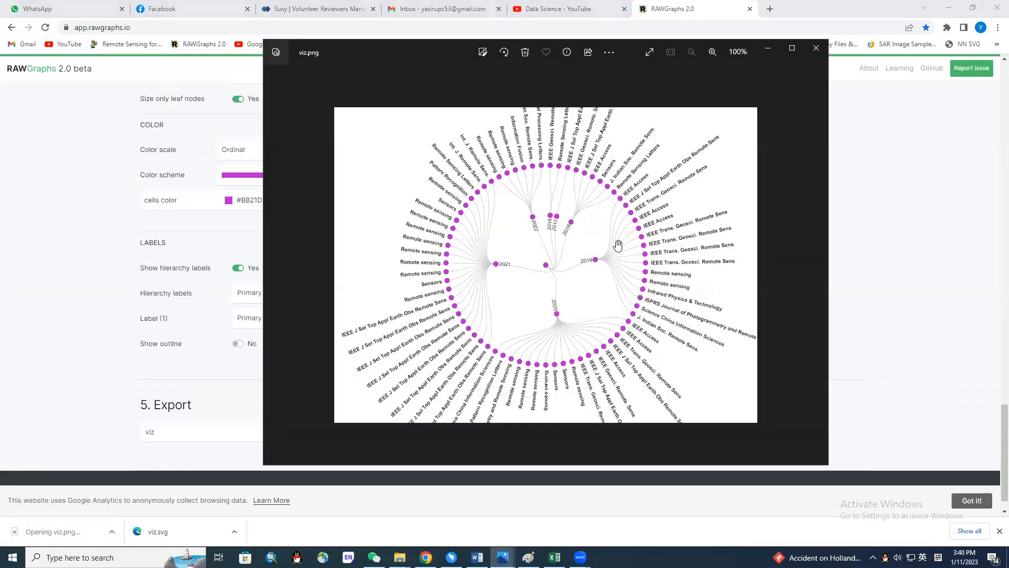
Examine the exported viz.png up close in the image viewer and close it
scroll(617, 258, up, 3)
scroll(618, 261, up, 1)
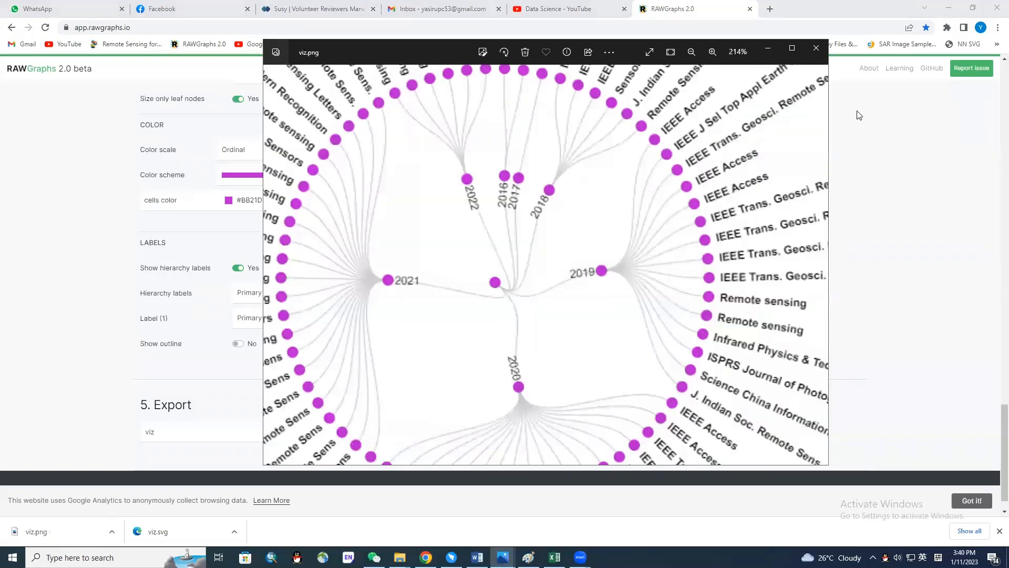
click(816, 50)
Switch to the Word document and add a new paragraph reading "This is the way how to present the big data in the figure"
click(477, 557)
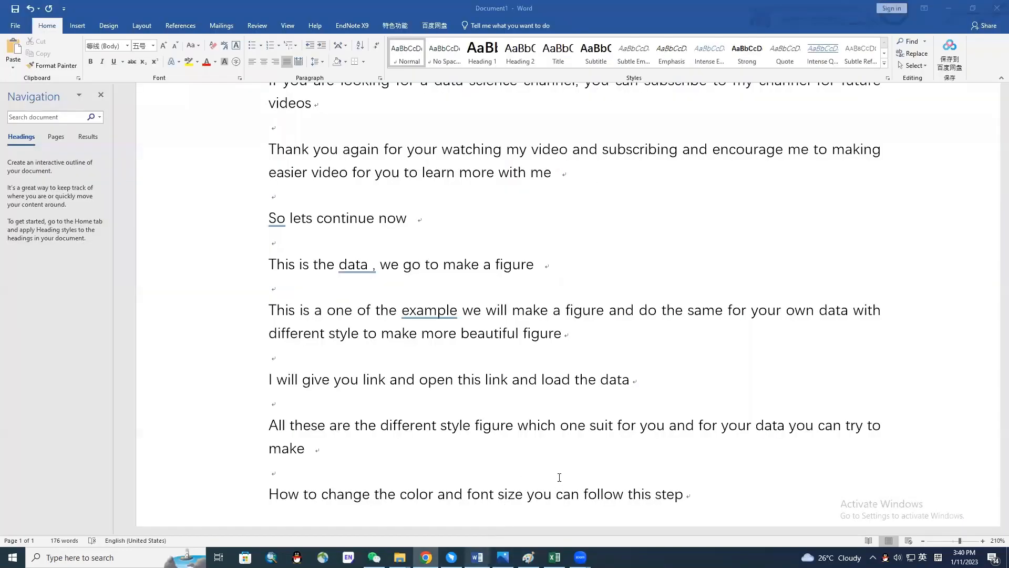
click(705, 502)
key(Return)
key(Return)
text(this)
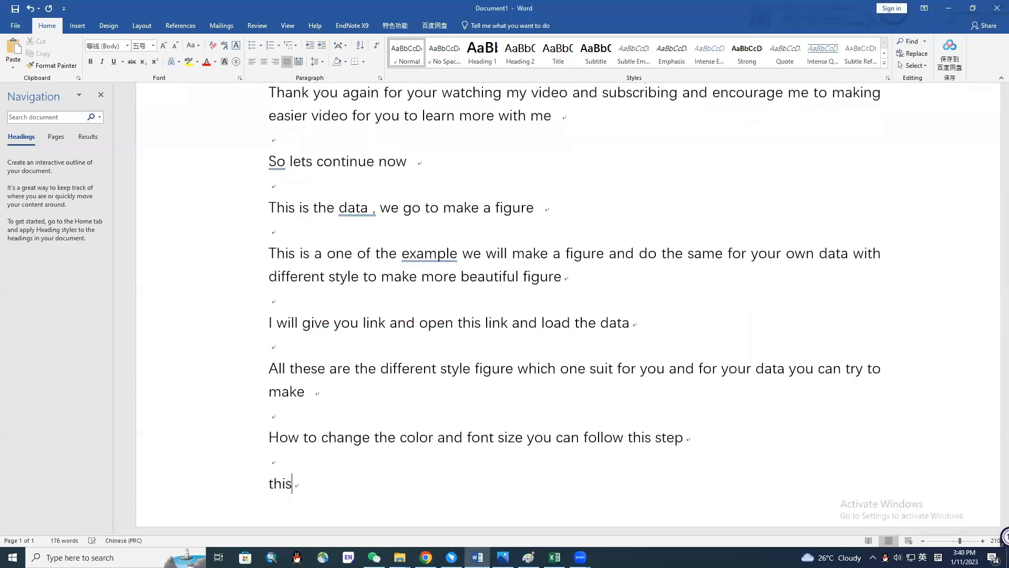
text( is the wa)
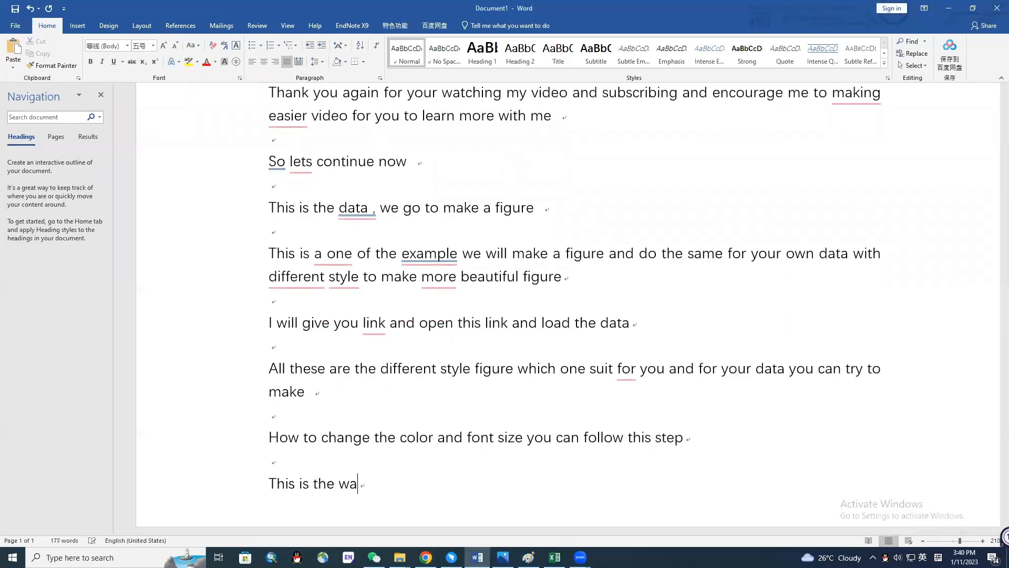
text(y to)
key(BackSpace)
key(BackSpace)
key(BackSpace)
text(how to ma)
key(BackSpace)
key(BackSpace)
text(present t)
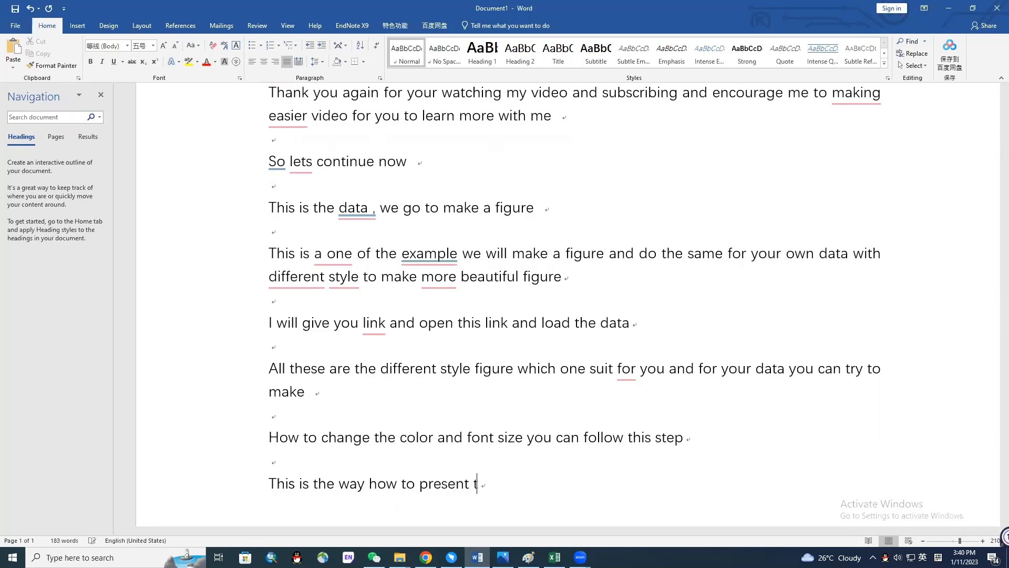
text(he big data in the figure an)
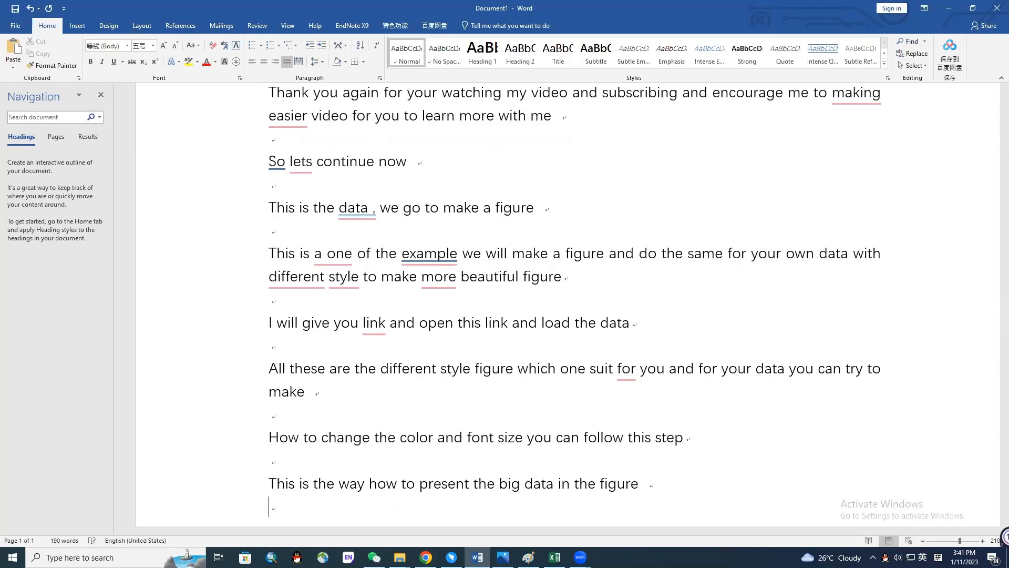
Add the paragraph "Thank you for watching the video" at the end of the document
scroll(557, 294, down, 1)
text(Thank you)
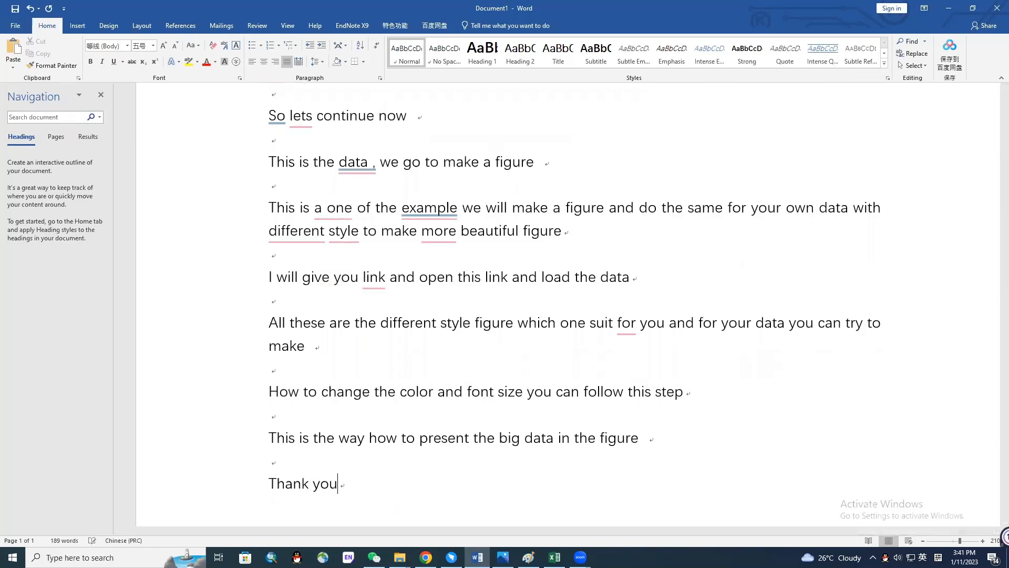
text( for watching the video)
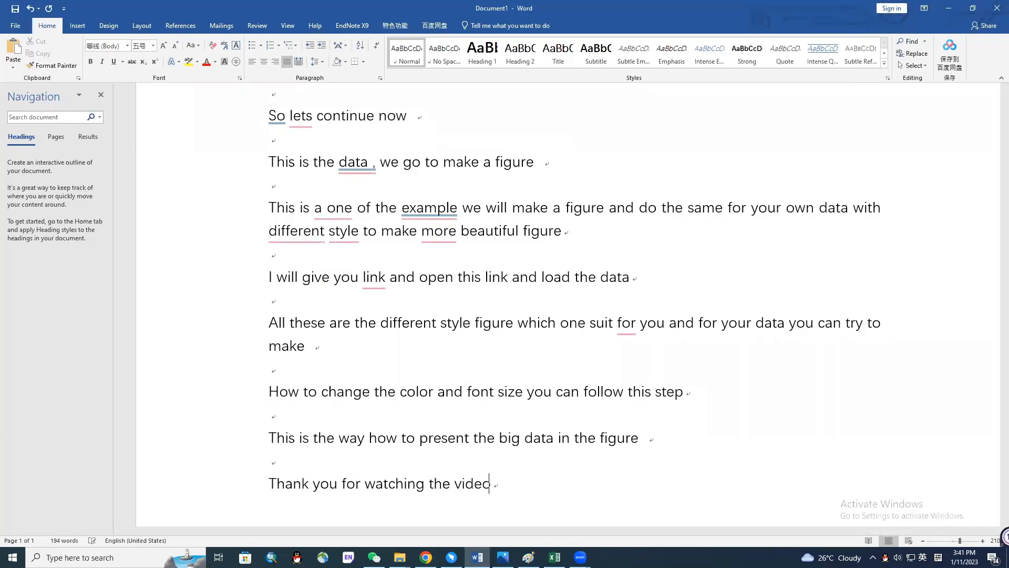
Add the paragraph "If you are new to this channel please subscribe it and share with your friend", accepting the spelling correction for "subscribe"
key(Return)
key(Return)
text(If you)
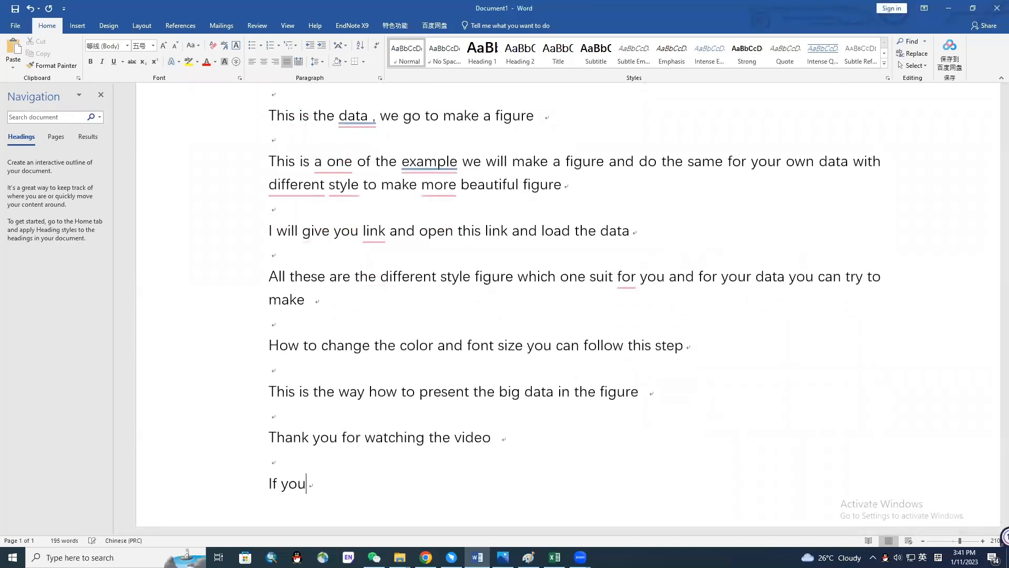
text( are new to this j)
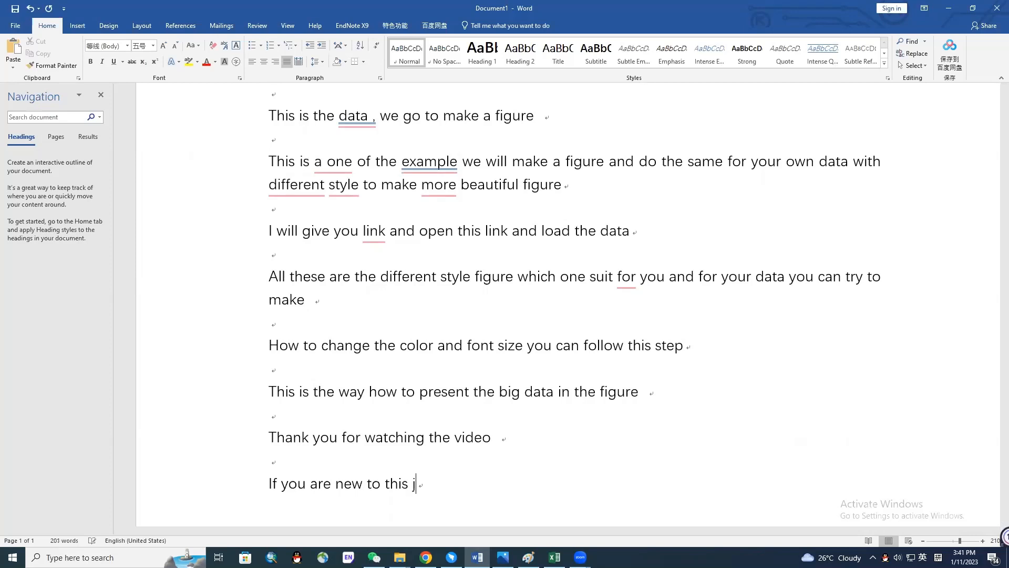
text(che)
text(nnel please s)
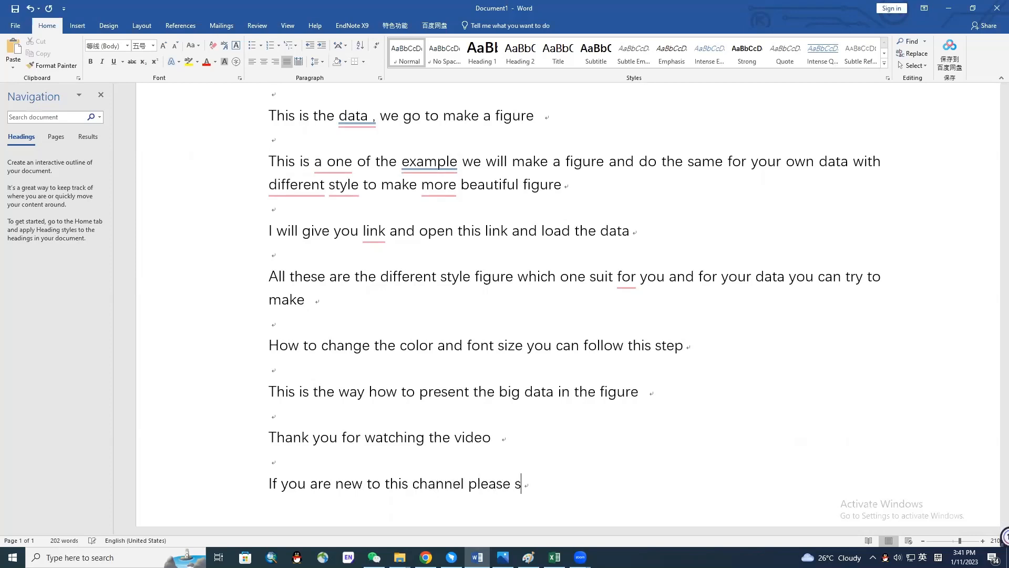
text(ubcribe it and sha)
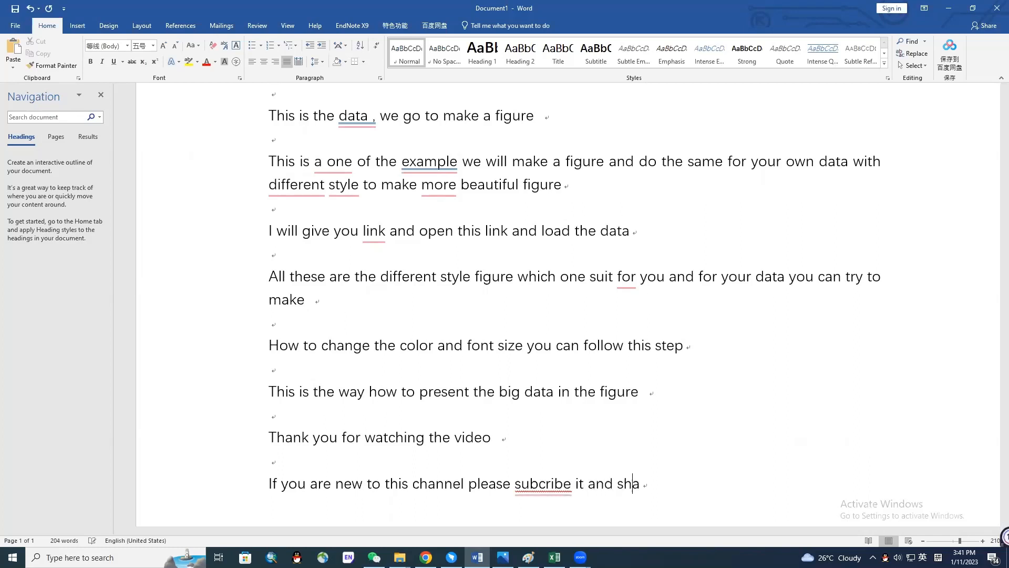
text(re with your friend)
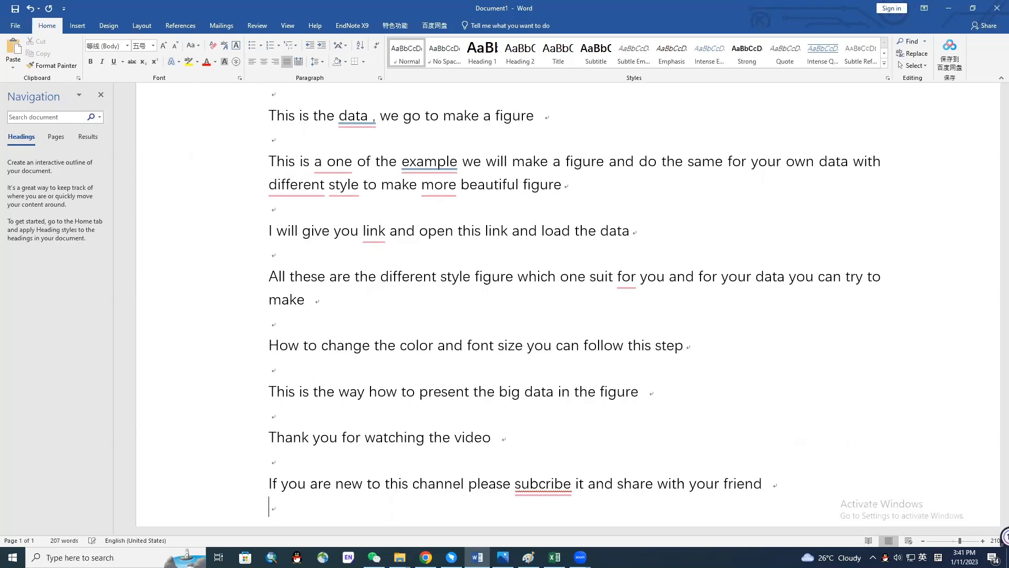
key(Return)
click(530, 438)
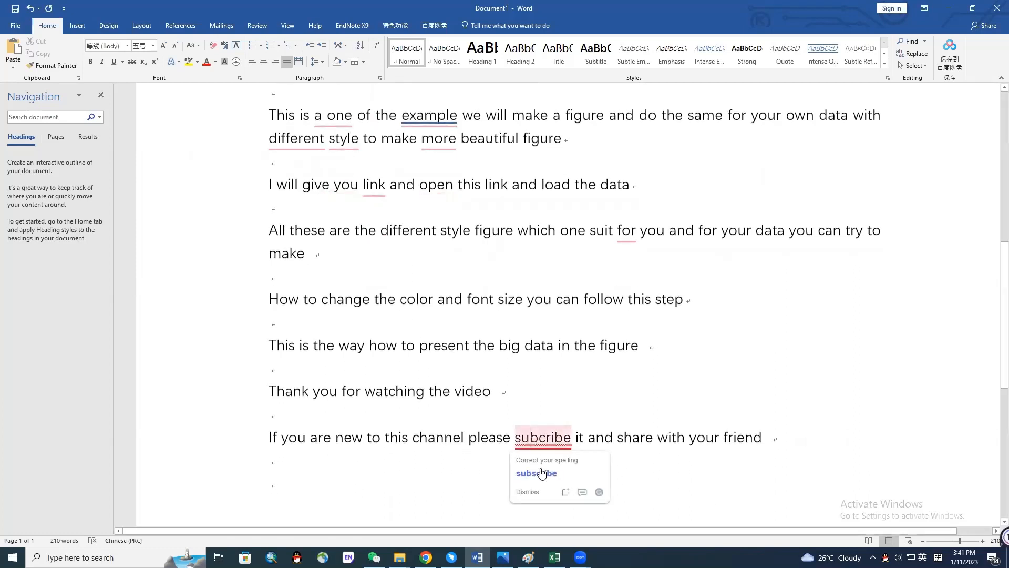
click(541, 472)
Finish the document with the lines "See you in the next videos" and "Bye bye"
click(473, 479)
text(S)
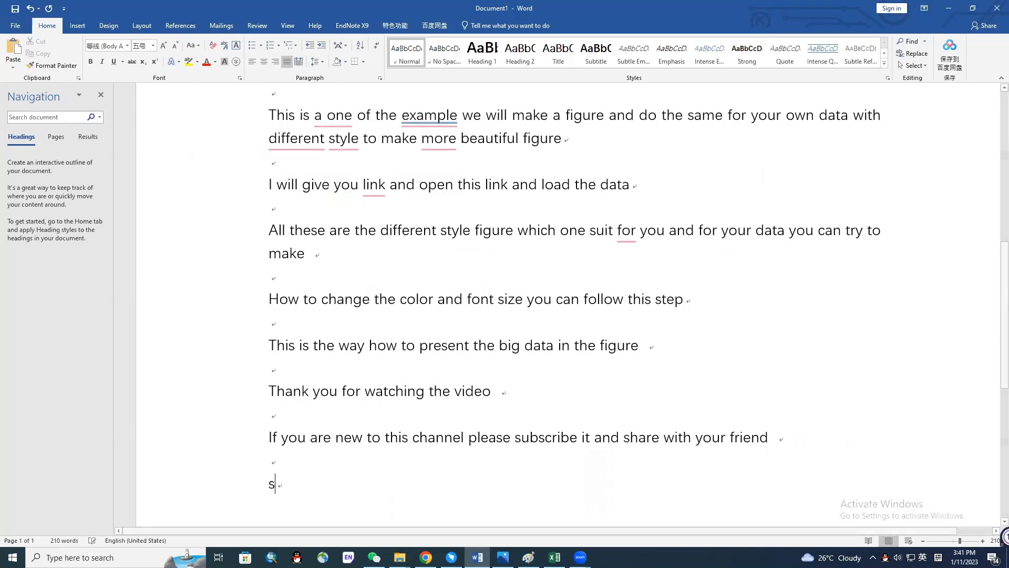
text(ee you in)
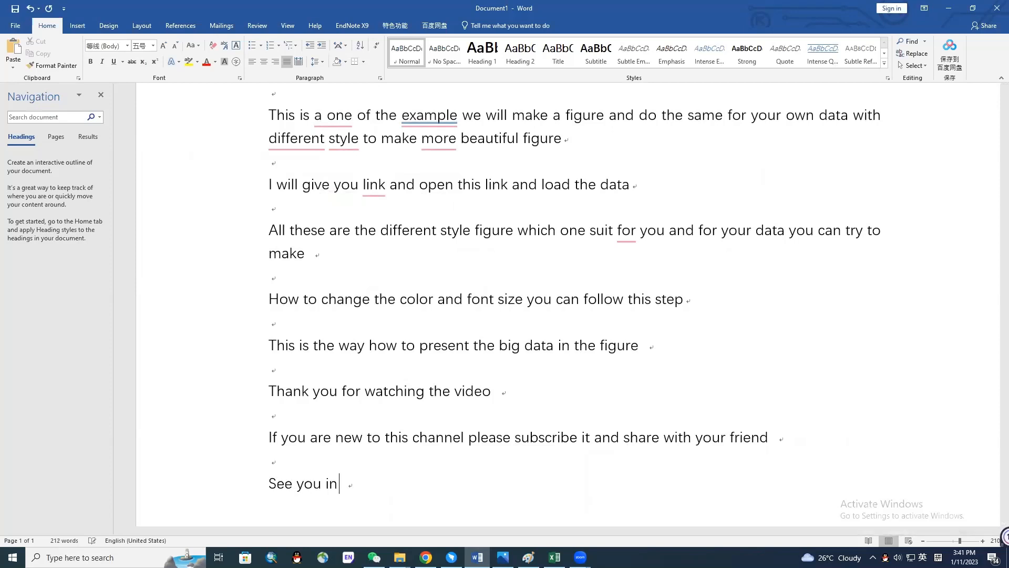
text( the next vide)
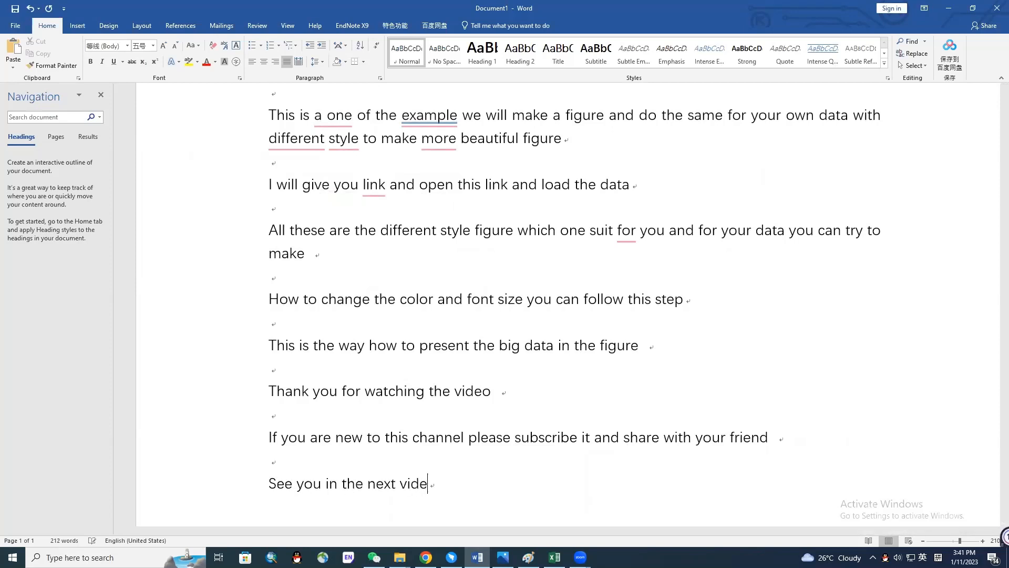
key(BackSpace)
key(BackSpace)
text(deos )
text(Bye bye)
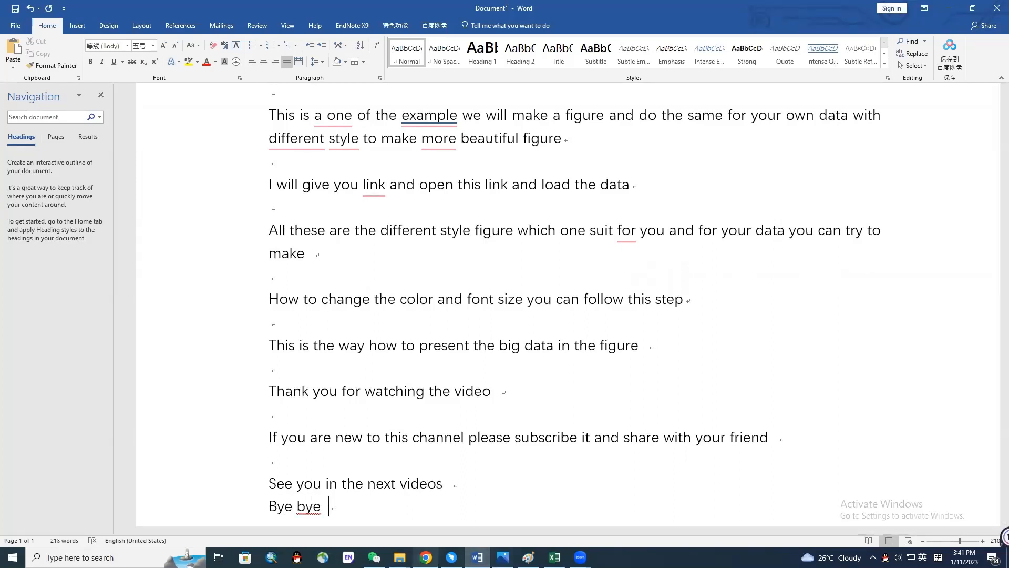
click(580, 557)
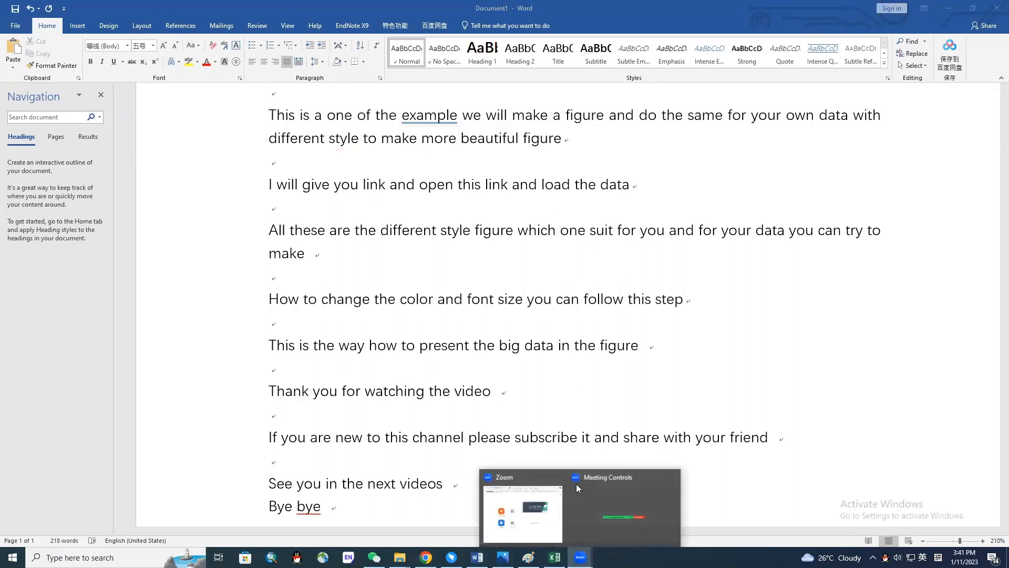